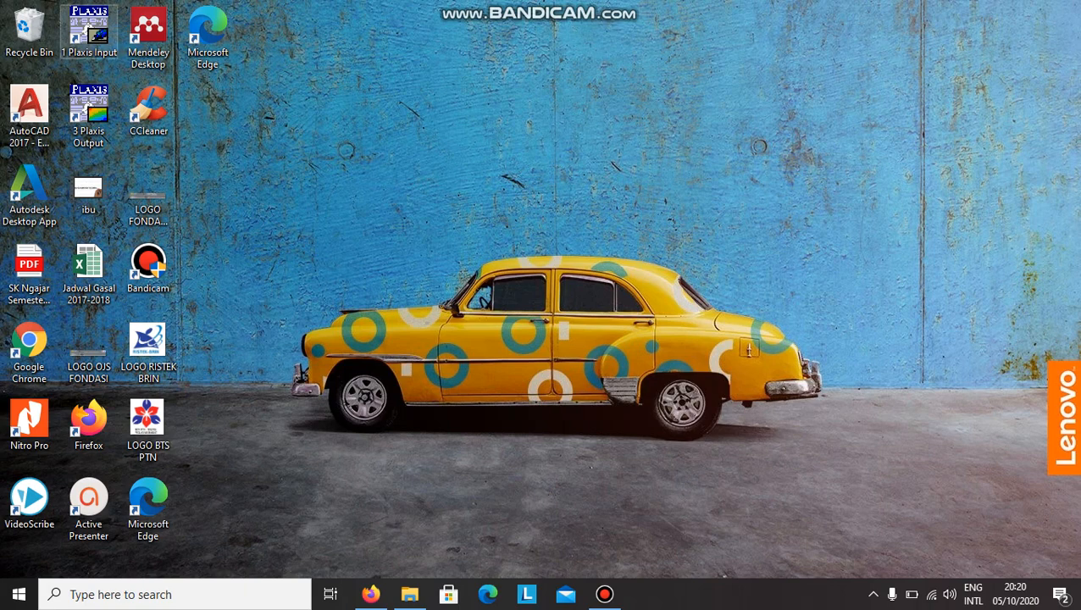
# Launch Plaxis Input and start a new project
pyautogui.doubleClick(89, 32)
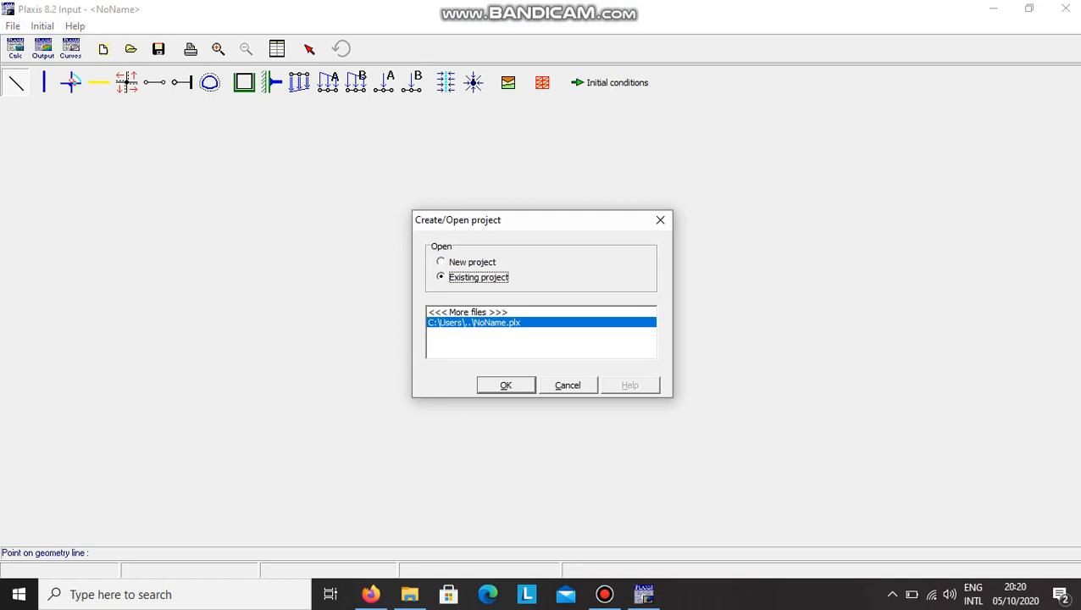
pyautogui.click(471, 261)
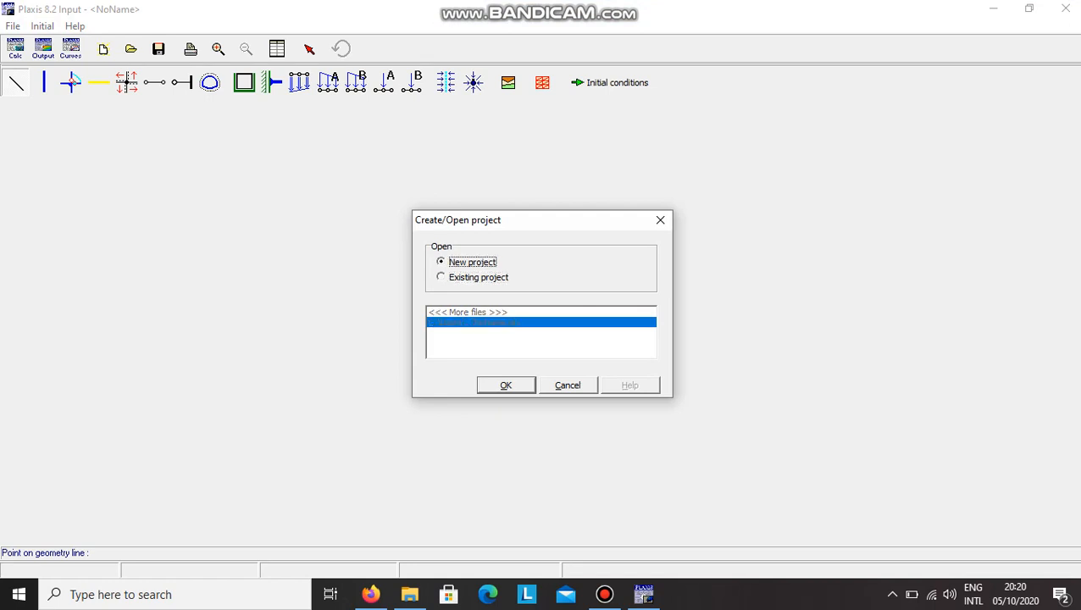
pyautogui.press('Return')
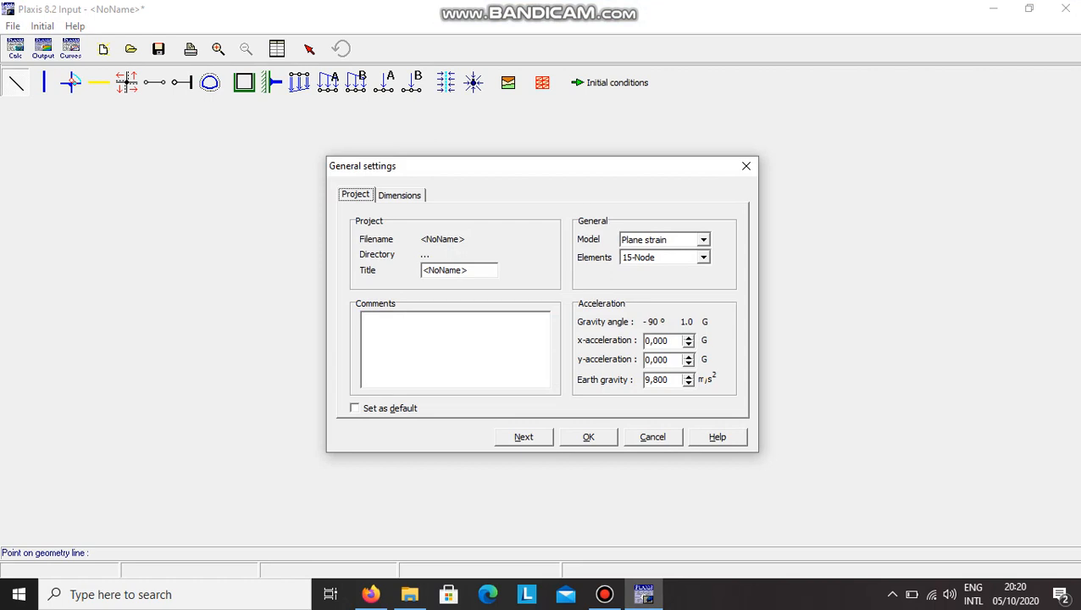
# Set the project's model to Plane strain and its elements to 15-Node
pyautogui.click(703, 240)
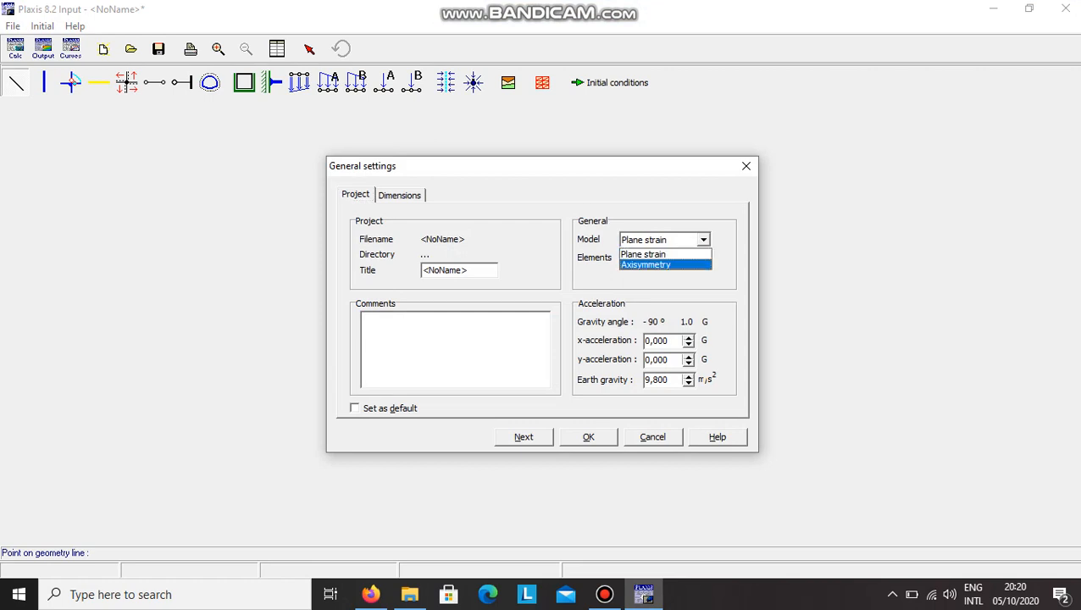
pyautogui.click(644, 254)
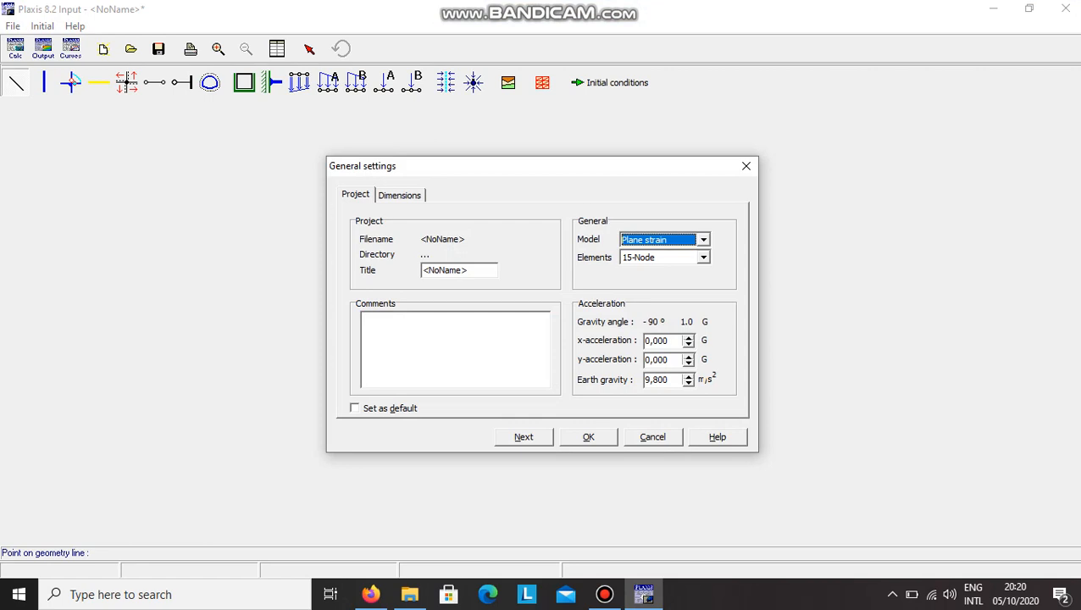
pyautogui.click(703, 240)
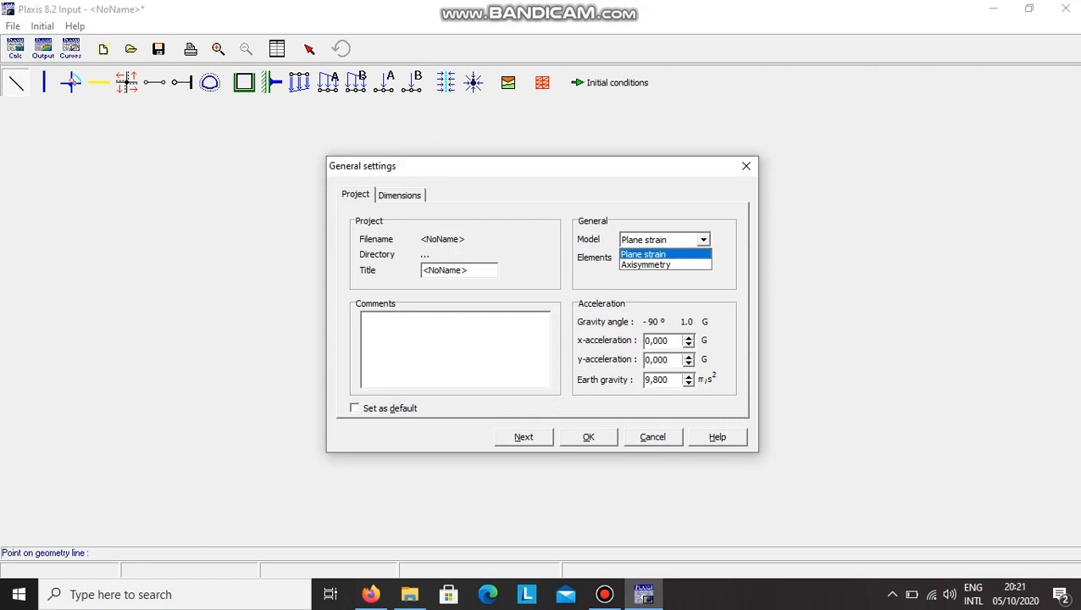
pyautogui.press('Up')
pyautogui.press('Return')
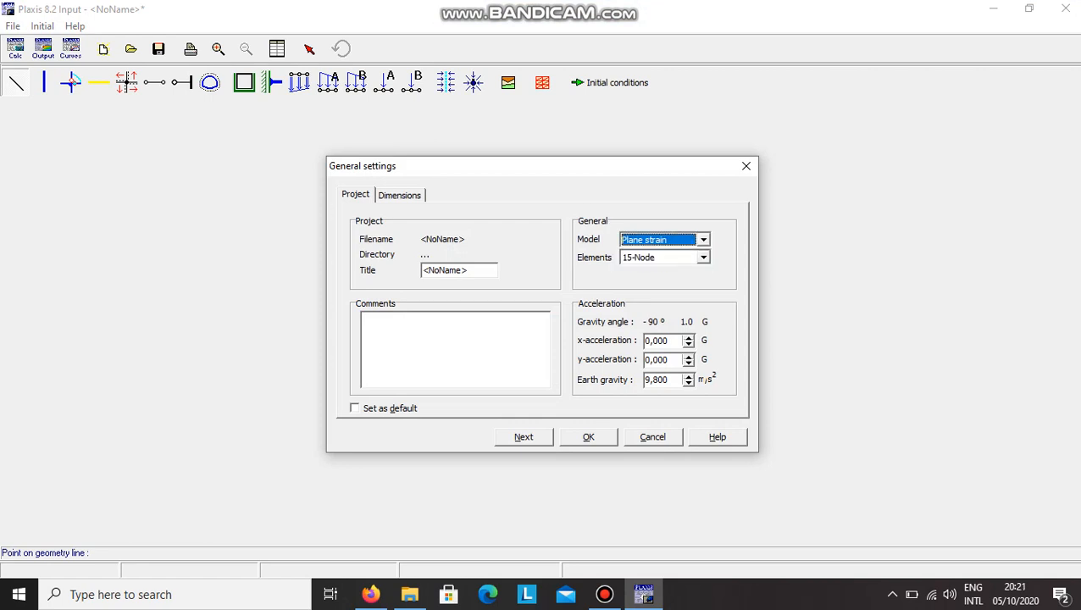
pyautogui.click(704, 257)
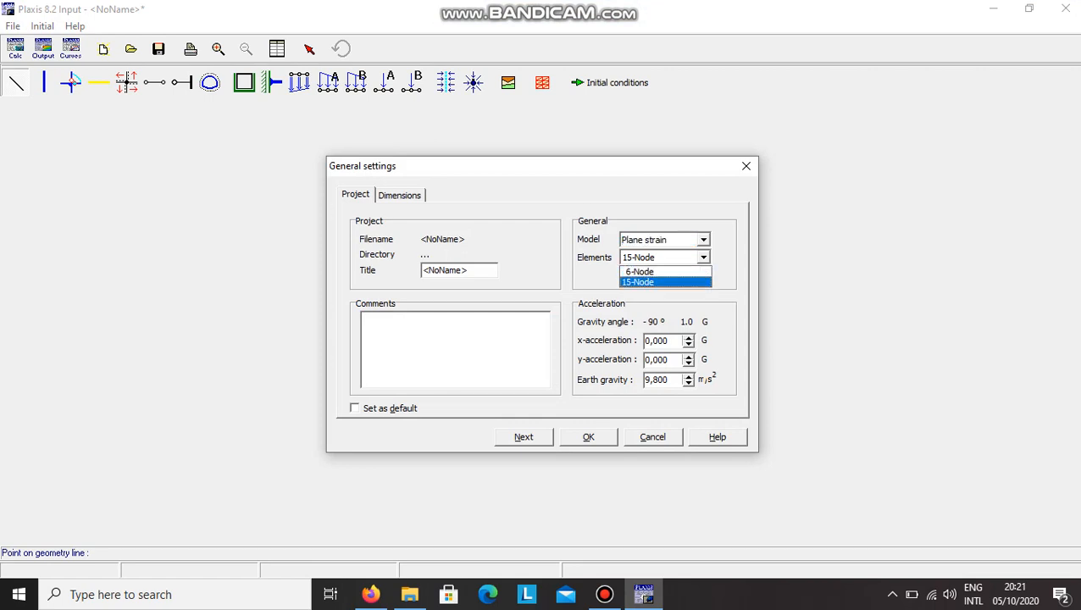
pyautogui.press('Return')
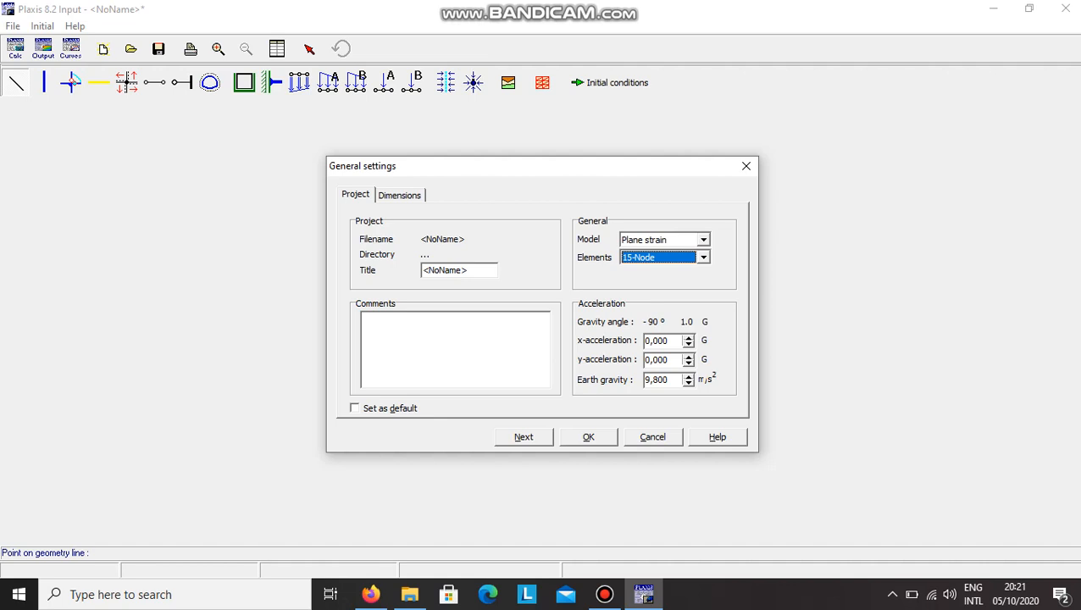
# Review the project's units, geometry dimensions and grid, and accept the general settings with their default values
pyautogui.click(399, 195)
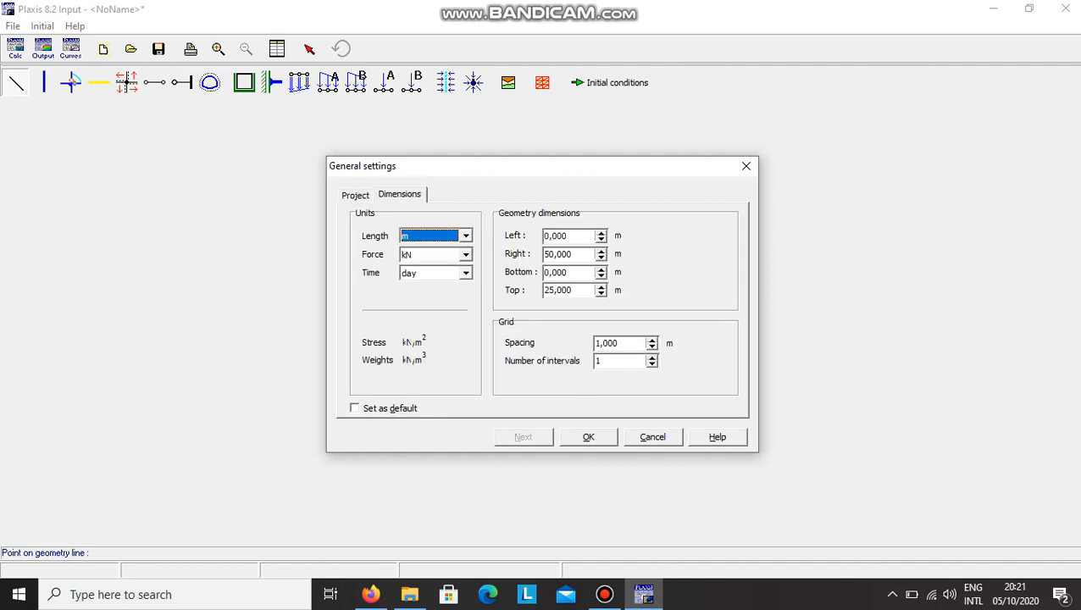
pyautogui.hotkey('shift', 'Tab')
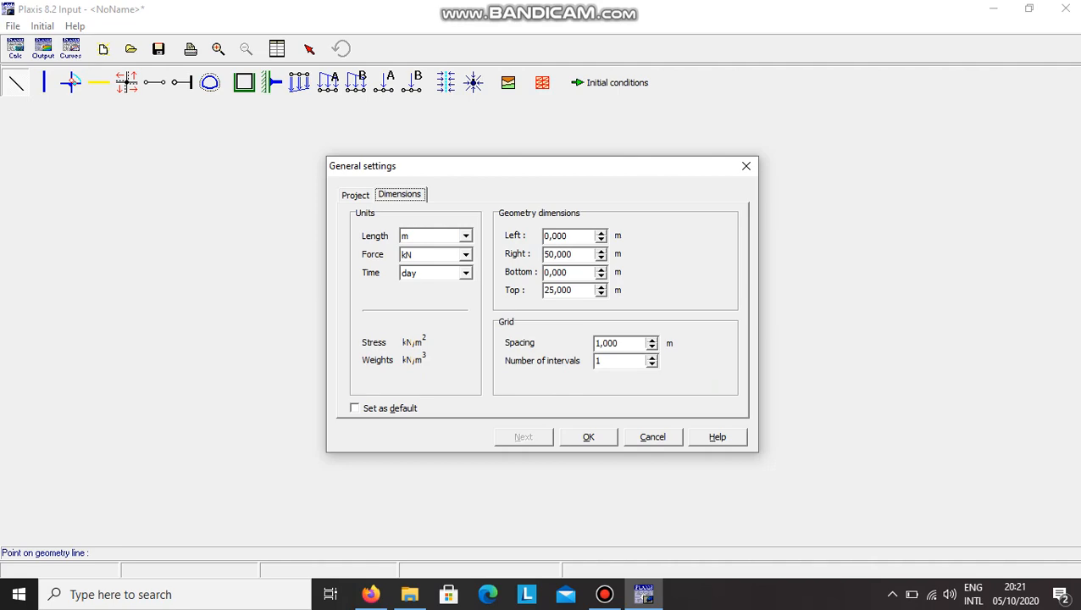
pyautogui.click(588, 436)
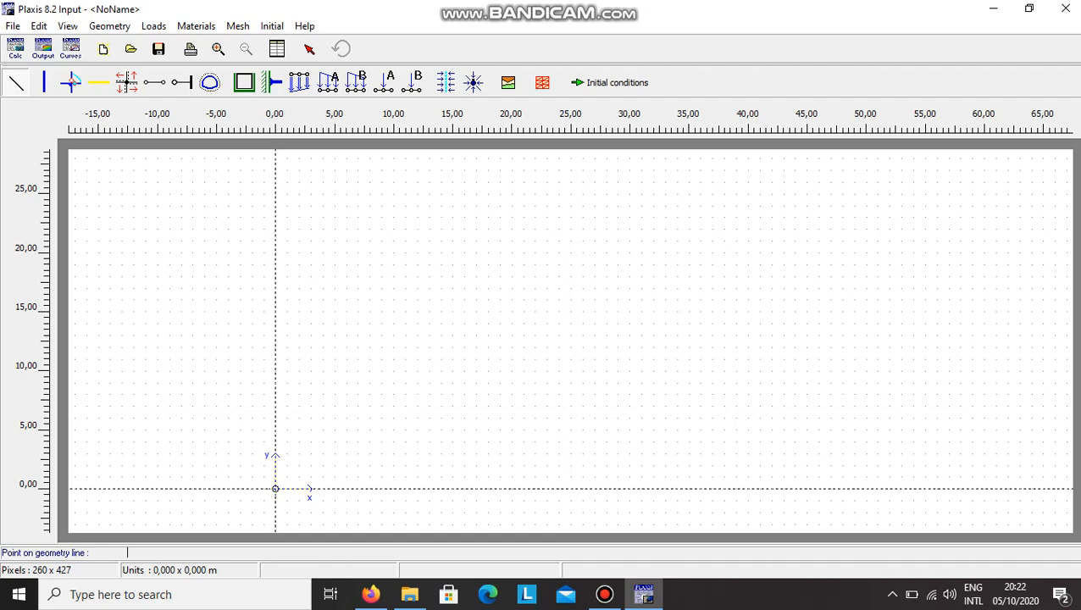
# Draw a closed rectangular soil outline from the origin, 19 m wide and 10 m high, and end the geometry line
pyautogui.click(275, 488)
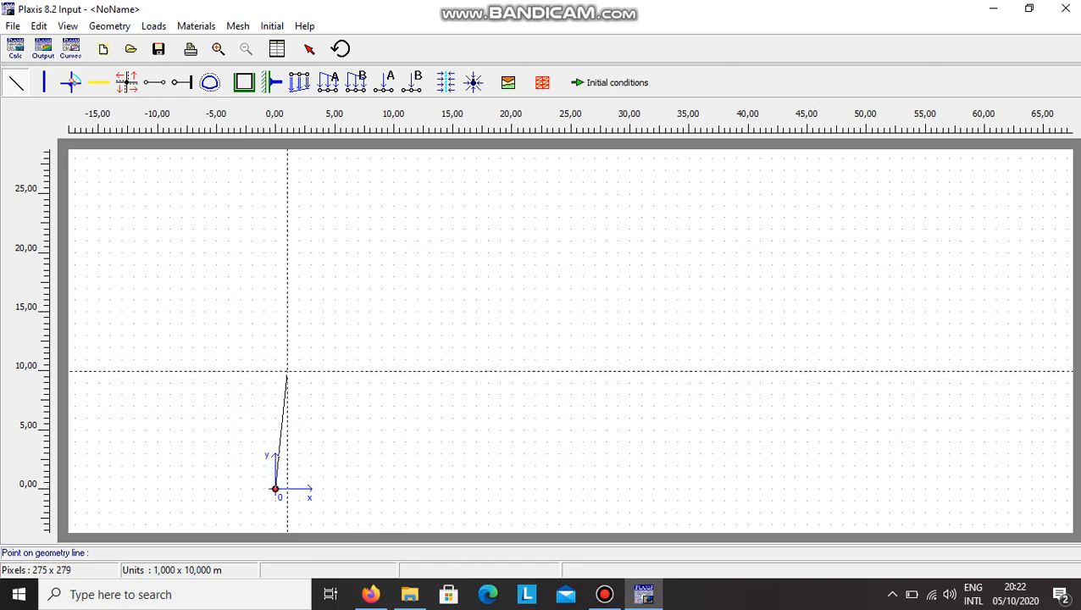
pyautogui.click(274, 370)
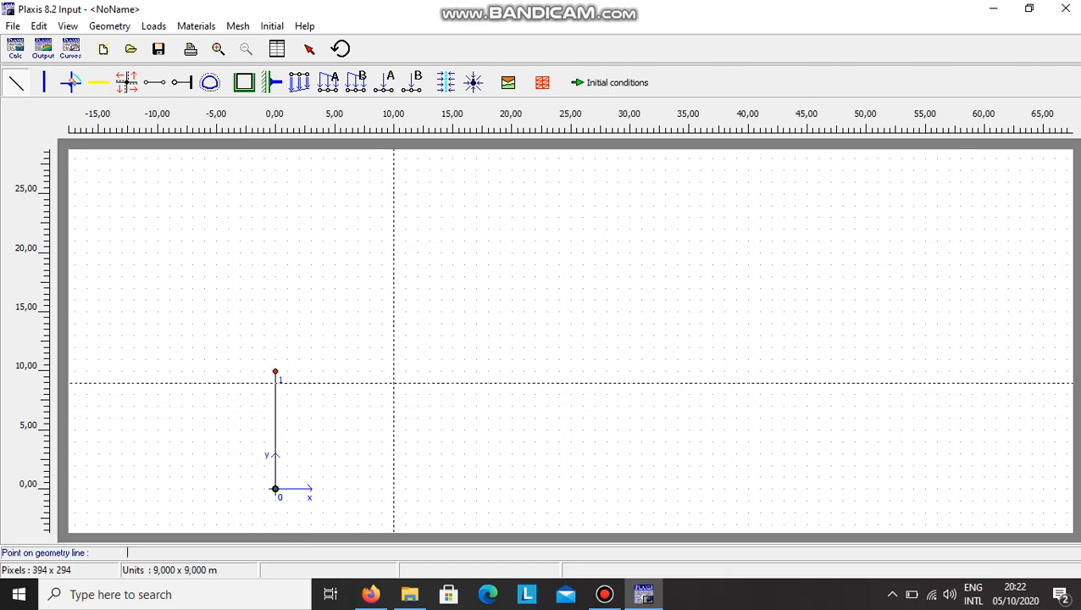
pyautogui.click(500, 370)
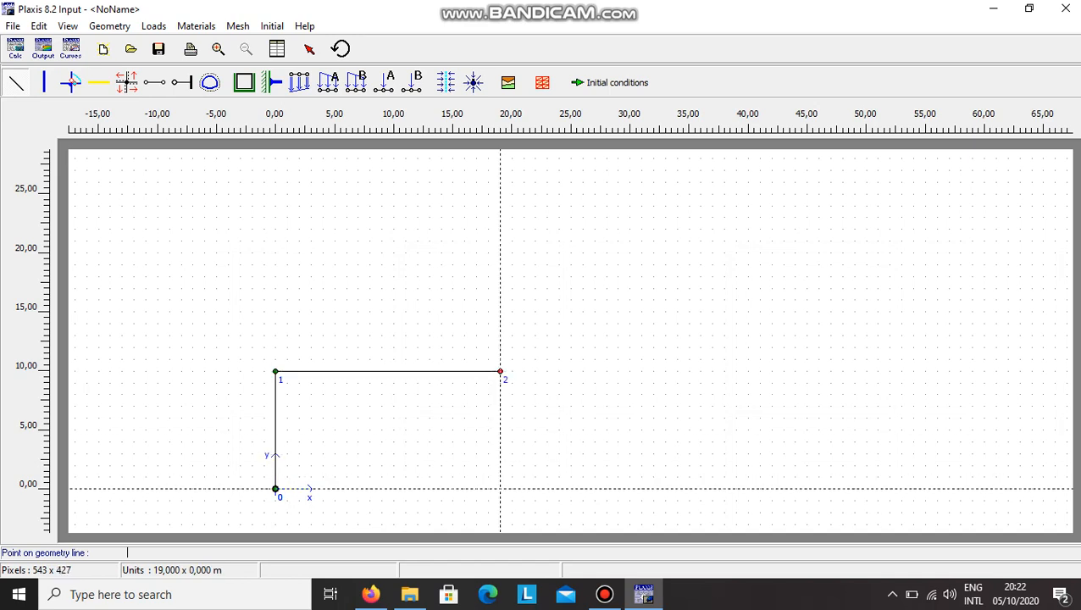
pyautogui.click(500, 488)
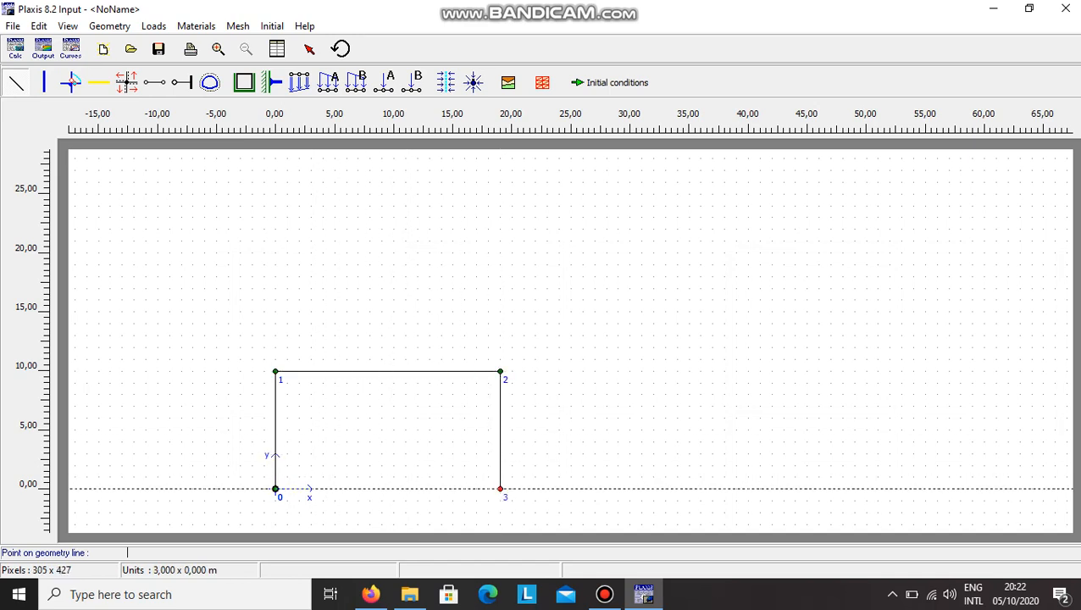
pyautogui.click(276, 489)
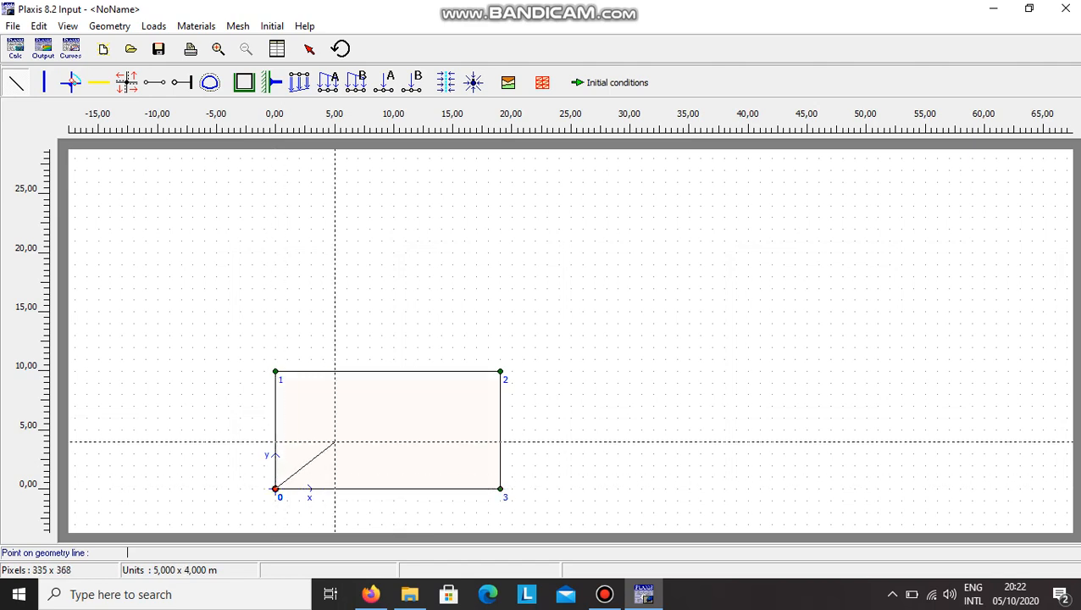
pyautogui.rightClick(334, 441)
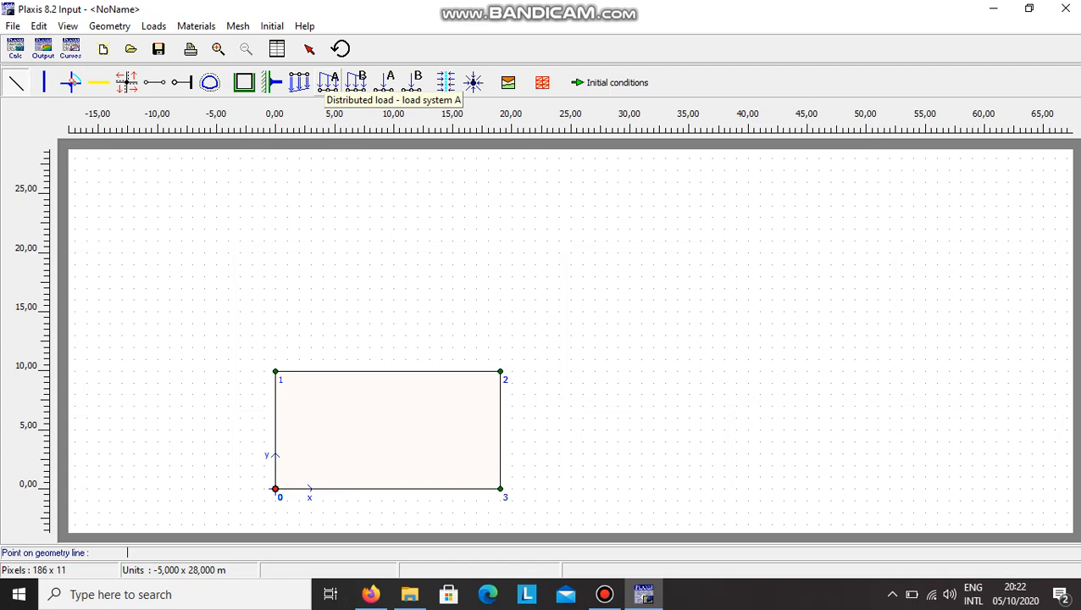
# Apply standard fixities to the sides and base of the rectangular soil geometry
pyautogui.click(328, 82)
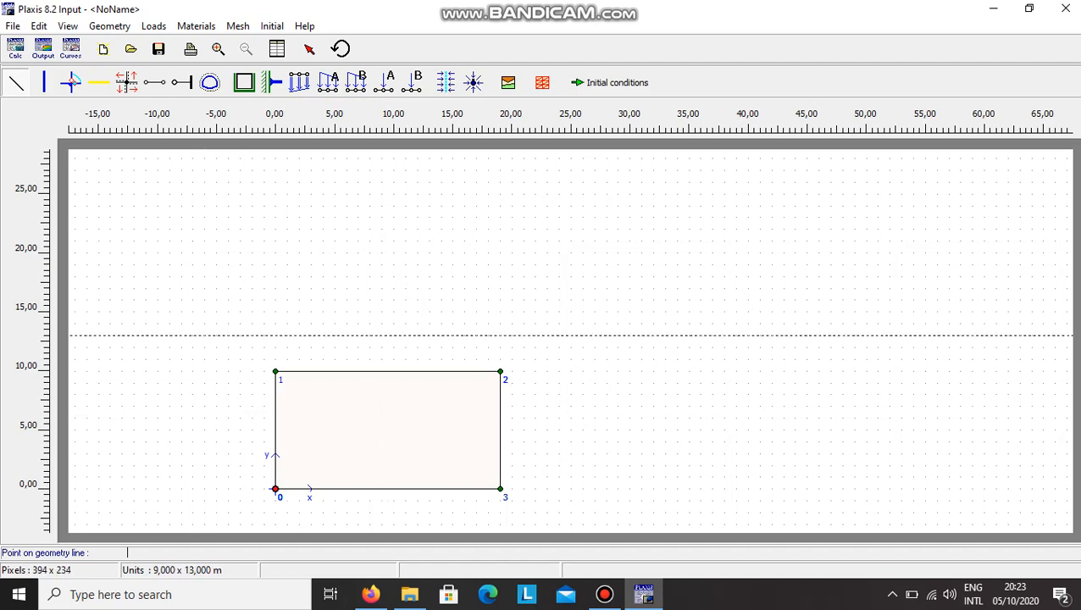
pyautogui.click(272, 82)
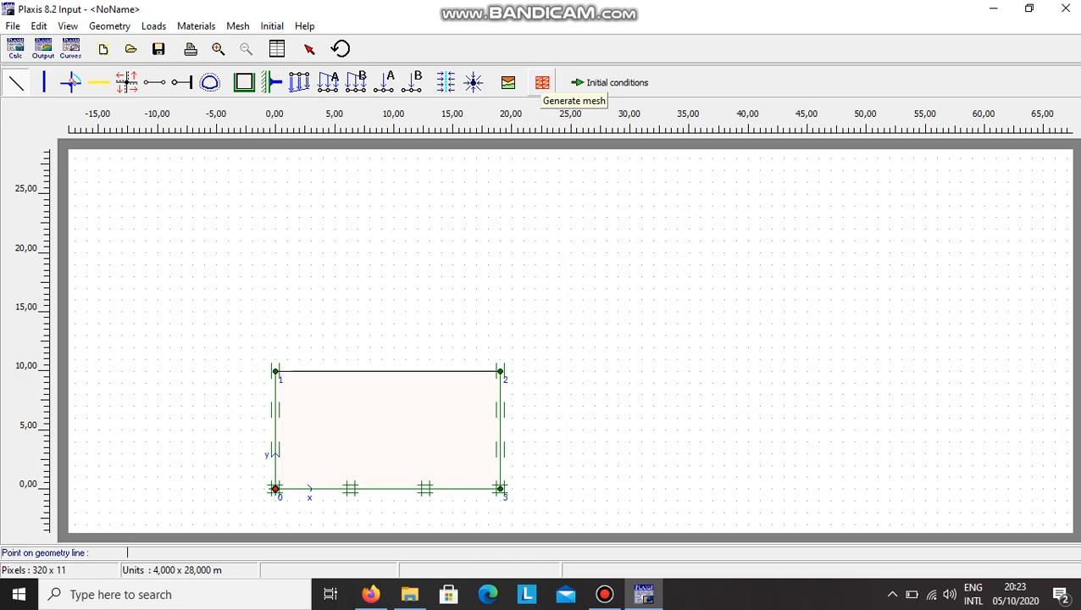
pyautogui.click(542, 82)
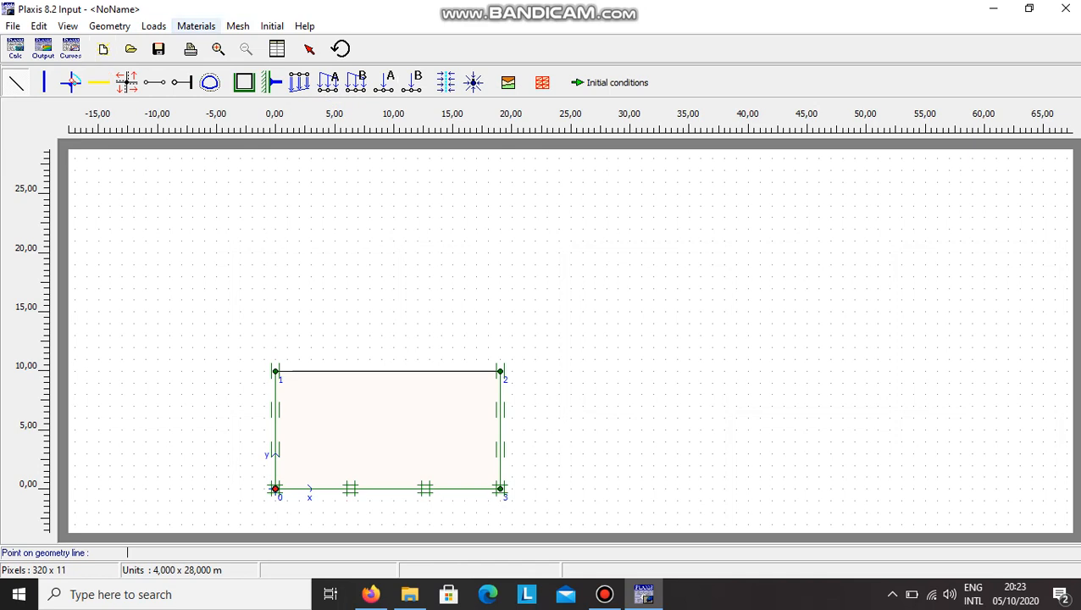
# Open the Soil & Interfaces material sets and show the global database beside the project database
pyautogui.click(196, 26)
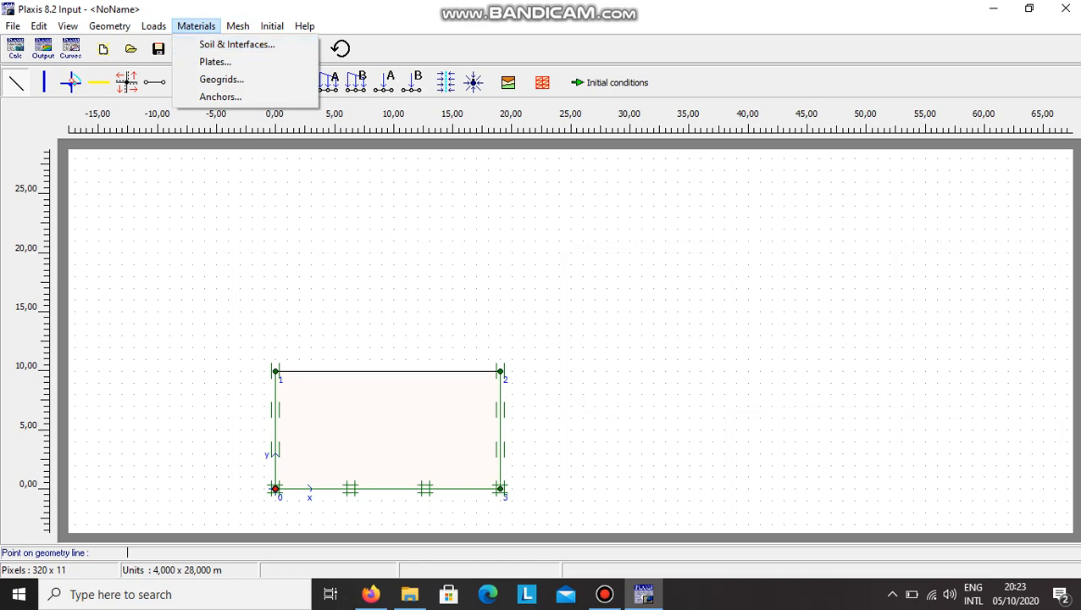
pyautogui.click(236, 44)
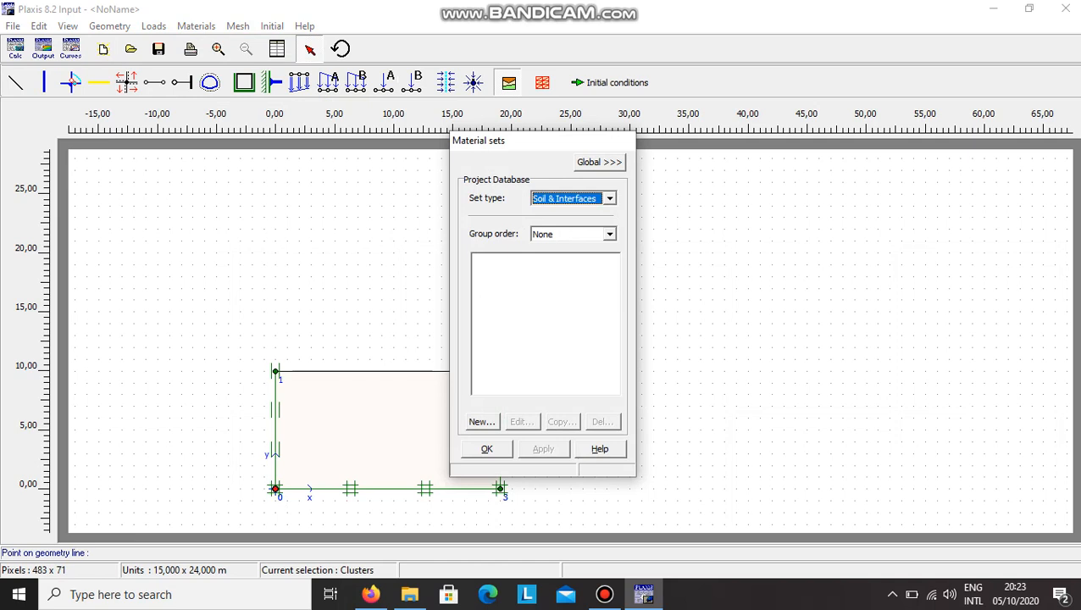
pyautogui.click(599, 162)
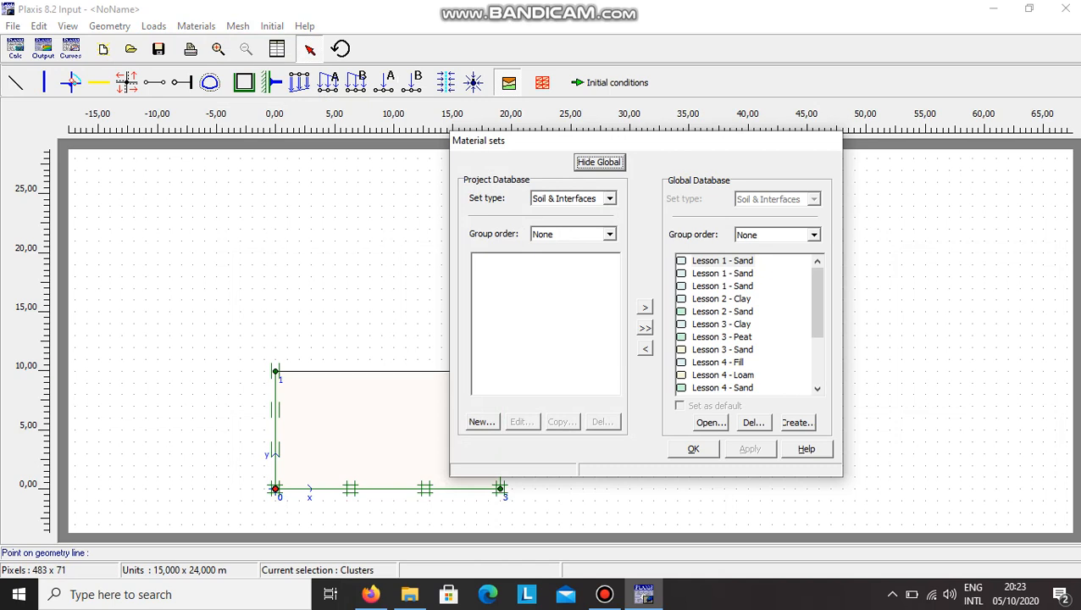
# Copy the first Lesson 1 - Sand dataset from the global database into the project, and delete it from the project
pyautogui.click(722, 260)
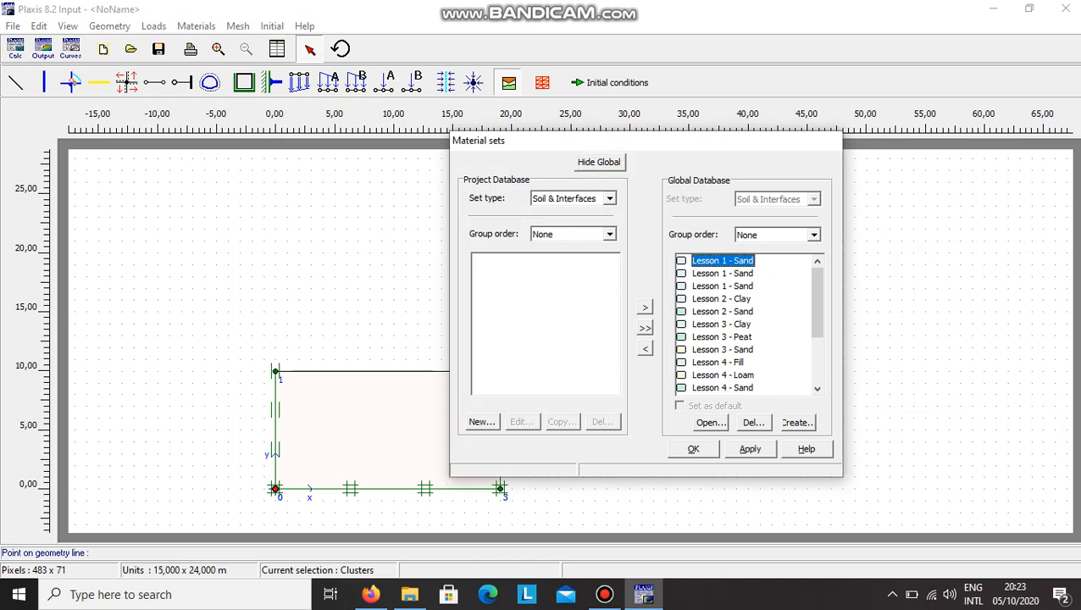
pyautogui.click(645, 345)
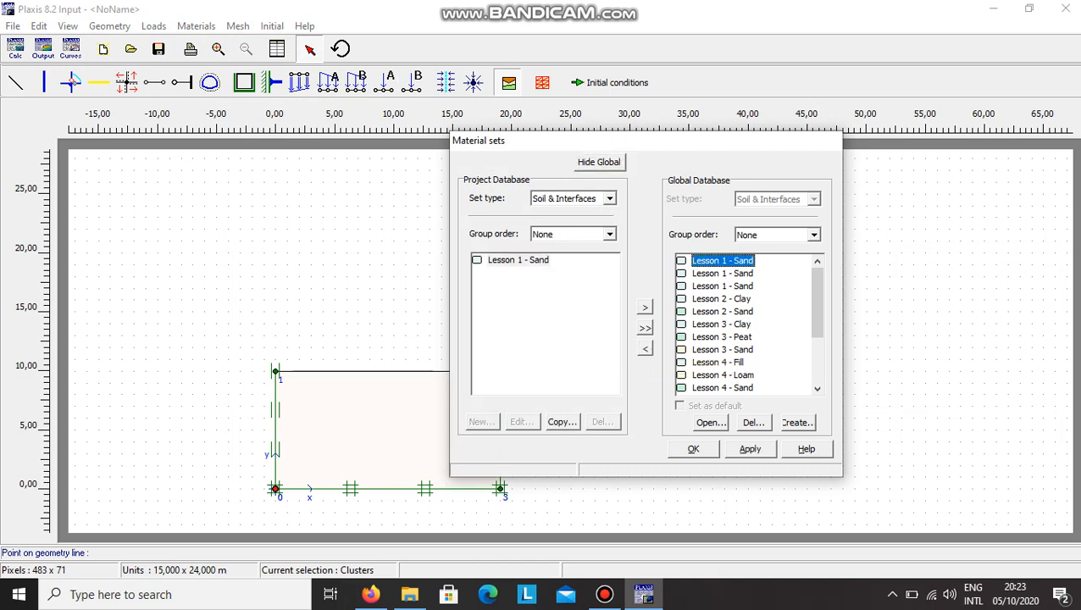
pyautogui.click(519, 260)
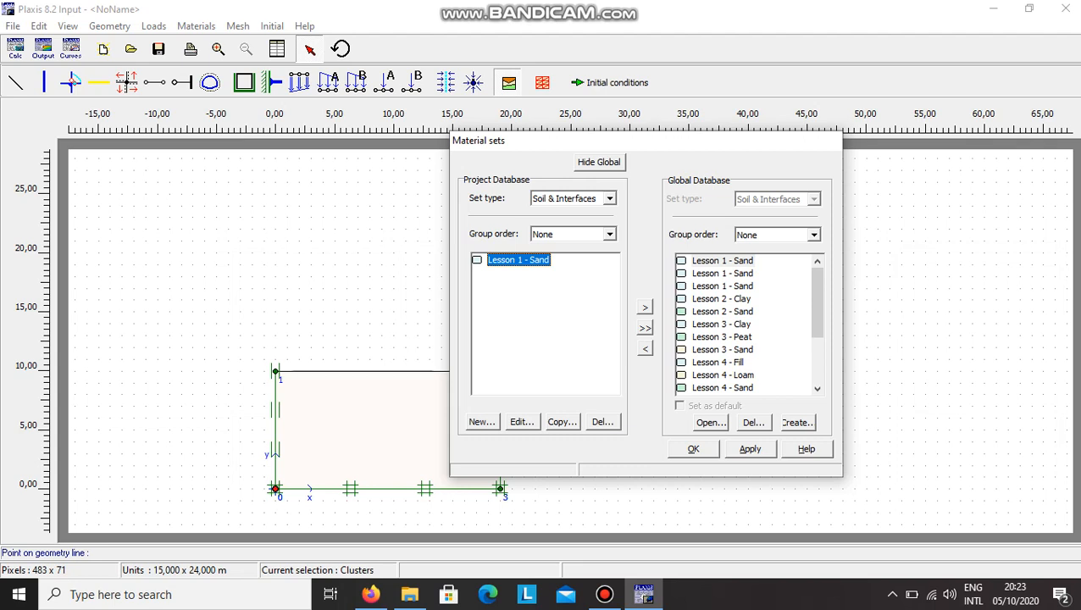
pyautogui.click(602, 421)
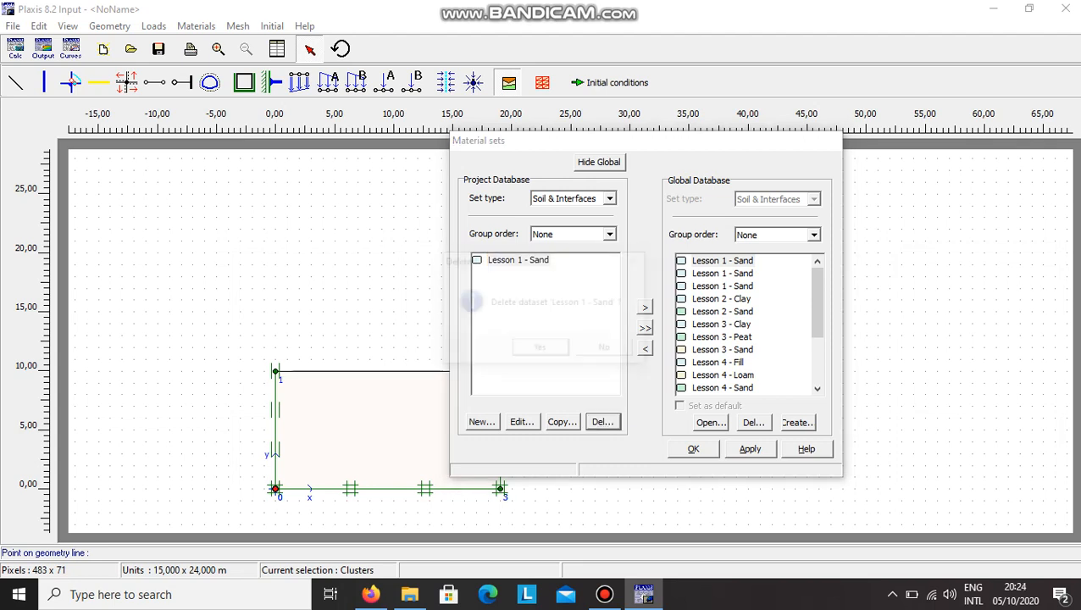
pyautogui.press('Return')
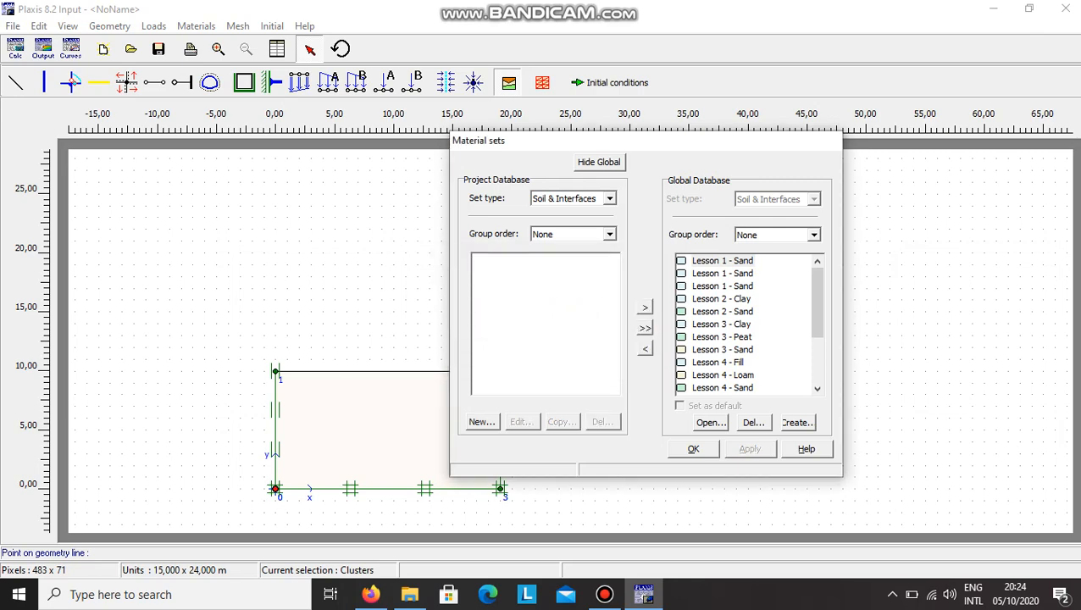
# Create a new soil material set identified as pasir, with the Mohr-Coulomb model and Drained material type
pyautogui.click(482, 422)
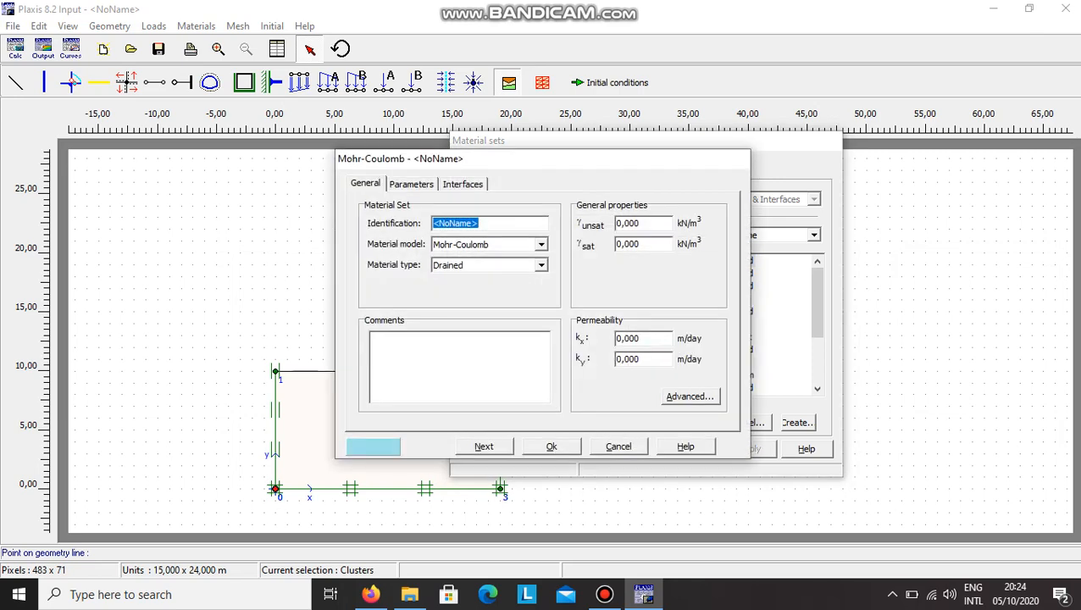
pyautogui.write('pasir')
pyautogui.click(541, 245)
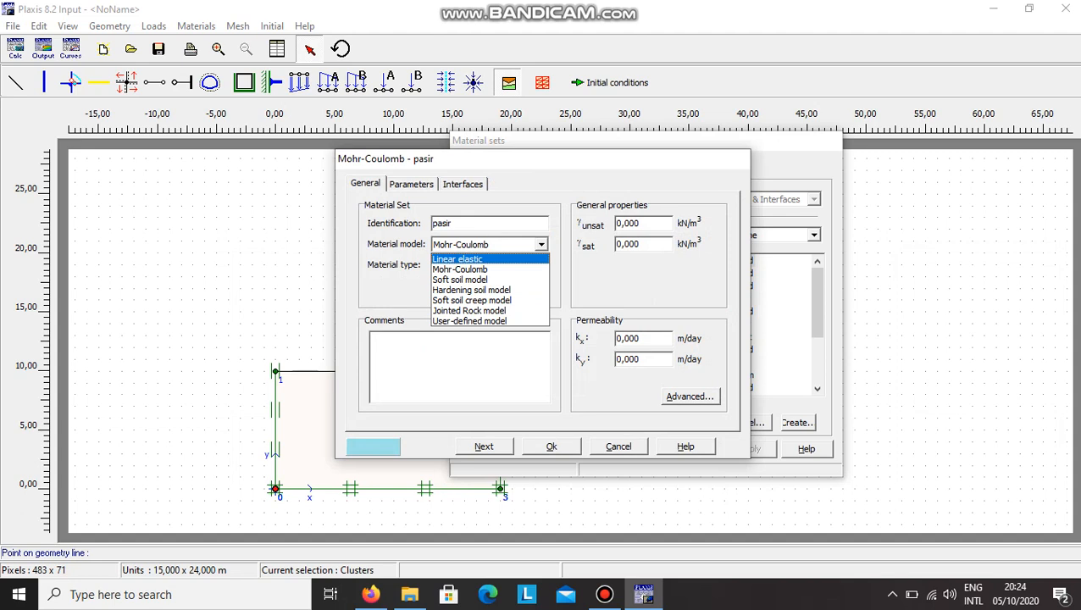
pyautogui.click(460, 269)
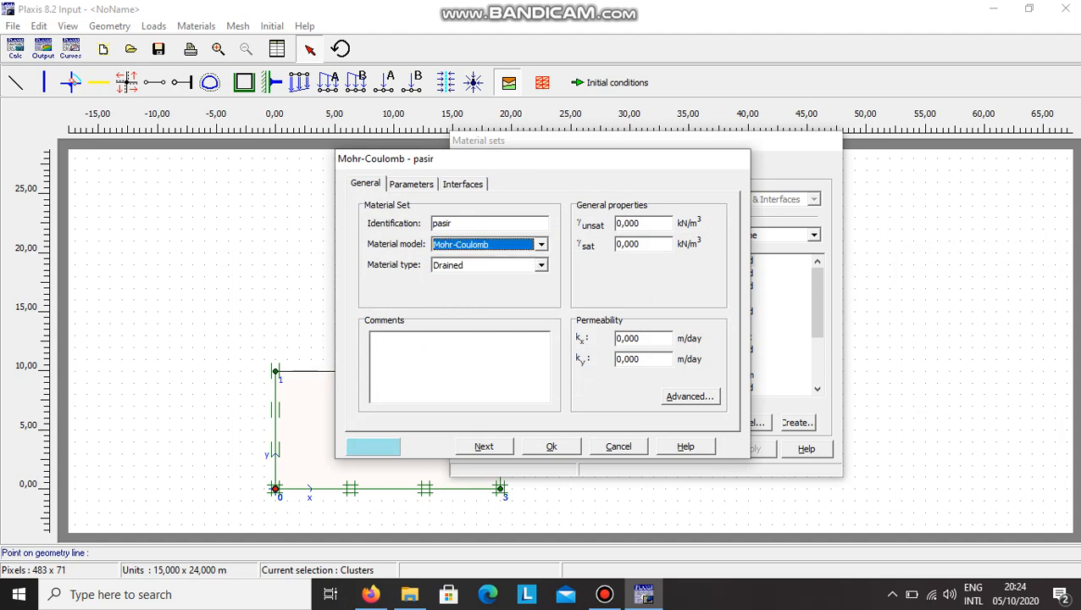
pyautogui.click(542, 266)
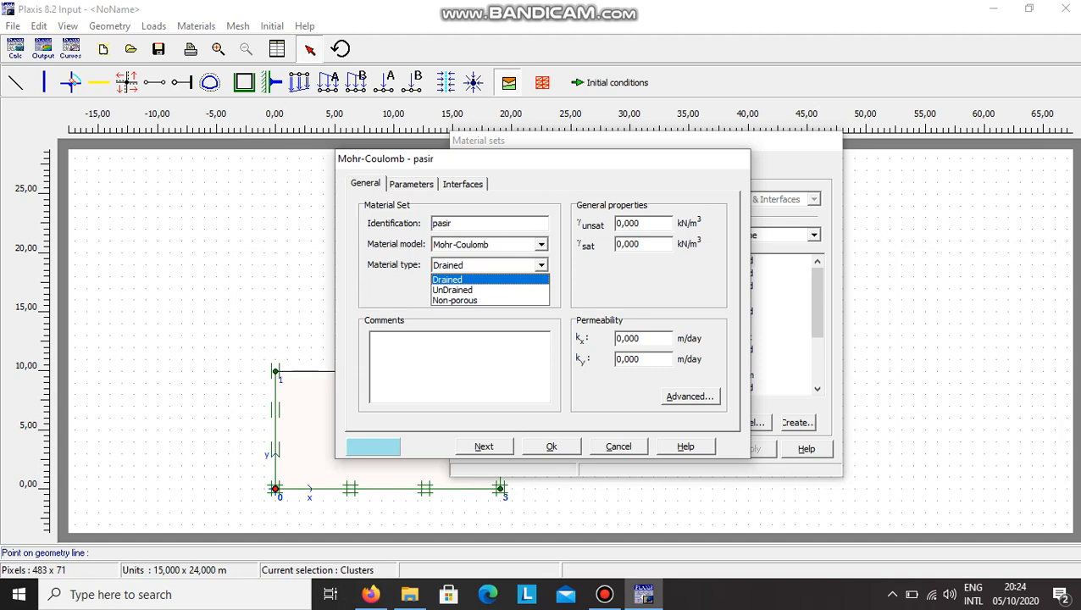
pyautogui.click(457, 279)
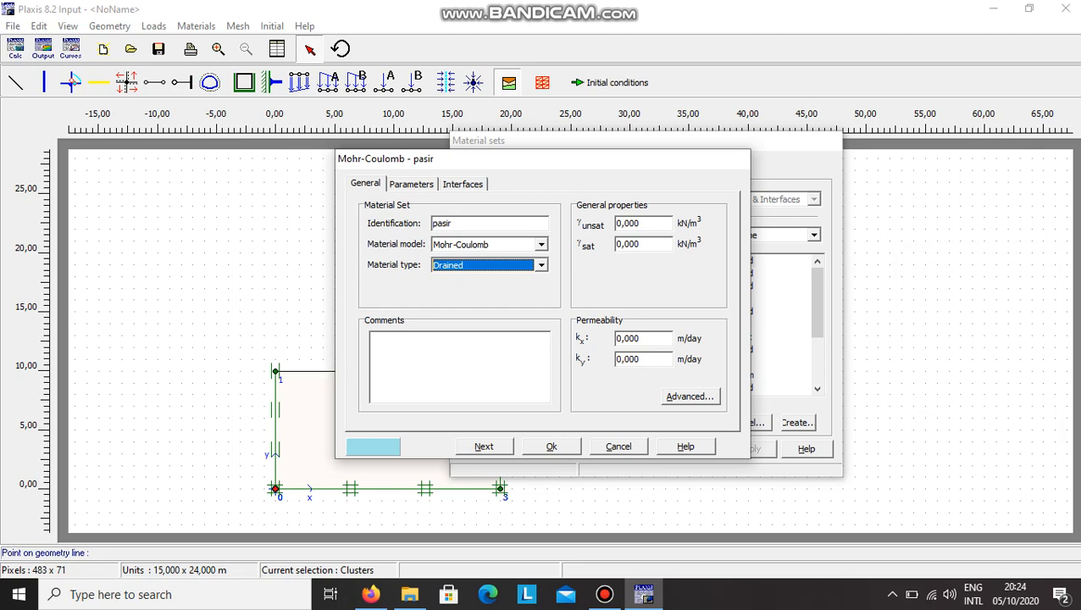
# Set the unit weights of the pasir material to 20 kN/m³ unsaturated and 21 kN/m³ saturated
pyautogui.click(642, 223)
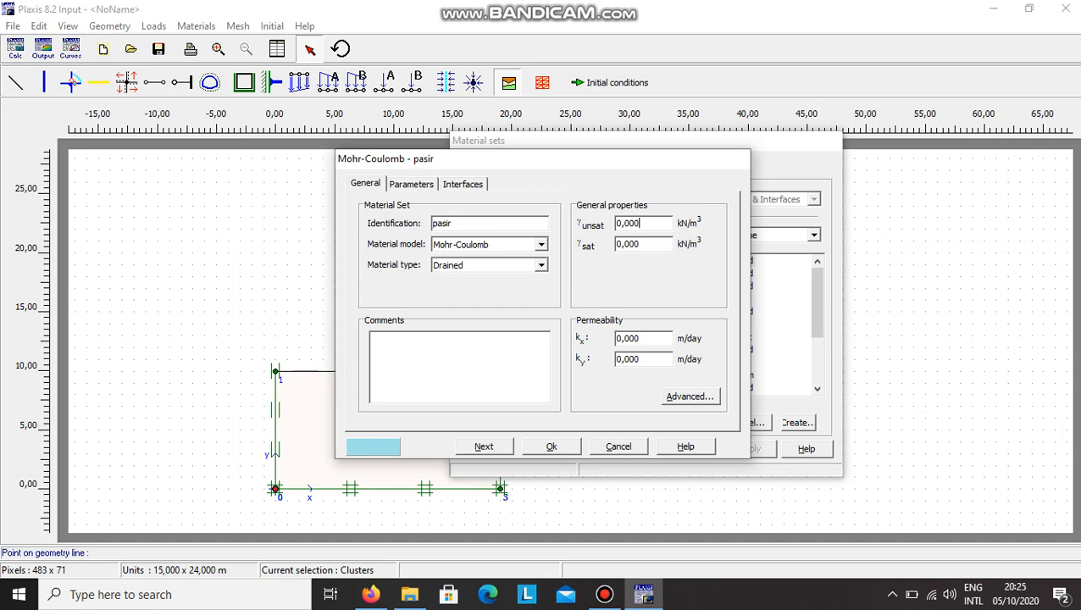
pyautogui.click(641, 244)
pyautogui.moveTo(642, 224); pyautogui.dragTo(616, 224)
pyautogui.write('20')
pyautogui.press('Tab')
pyautogui.write('21')
# Set the horizontal and vertical permeability of the pasir material to 0,001 m/day and continue to its stiffness and strength parameters
pyautogui.click(641, 338)
pyautogui.press('BackSpace')
pyautogui.press('BackSpace')
pyautogui.press('BackSpace')
pyautogui.press('BackSpace')
pyautogui.press('BackSpace')
pyautogui.write('0,001')
pyautogui.press('Tab')
pyautogui.press('BackSpace')
pyautogui.write('1')
pyautogui.press('Return')
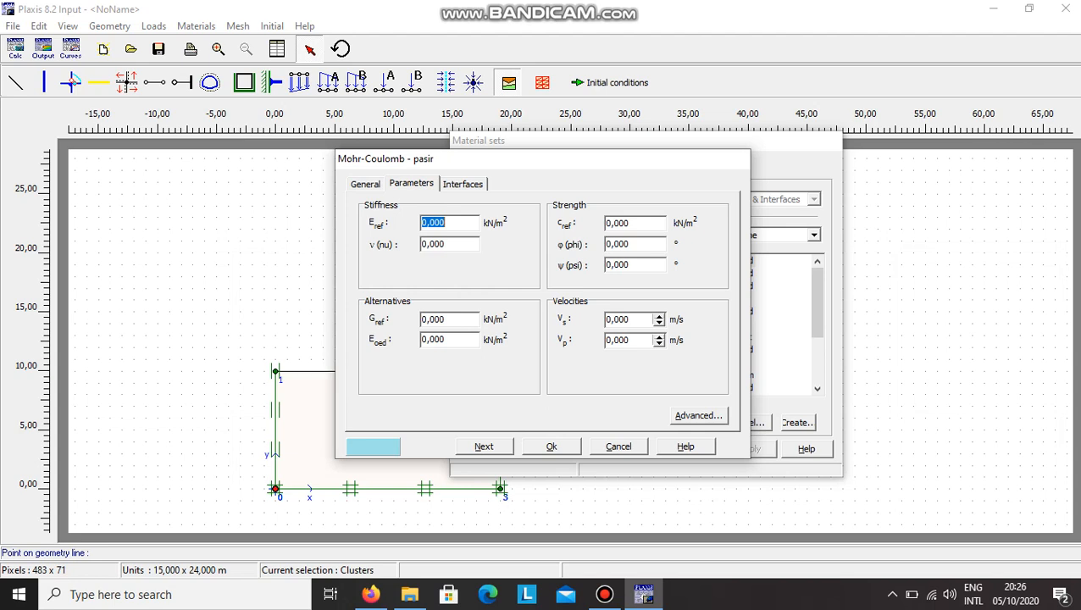
# Try to save the pasir material set without stiffness values, and discard it after returning to its general properties
pyautogui.click(552, 447)
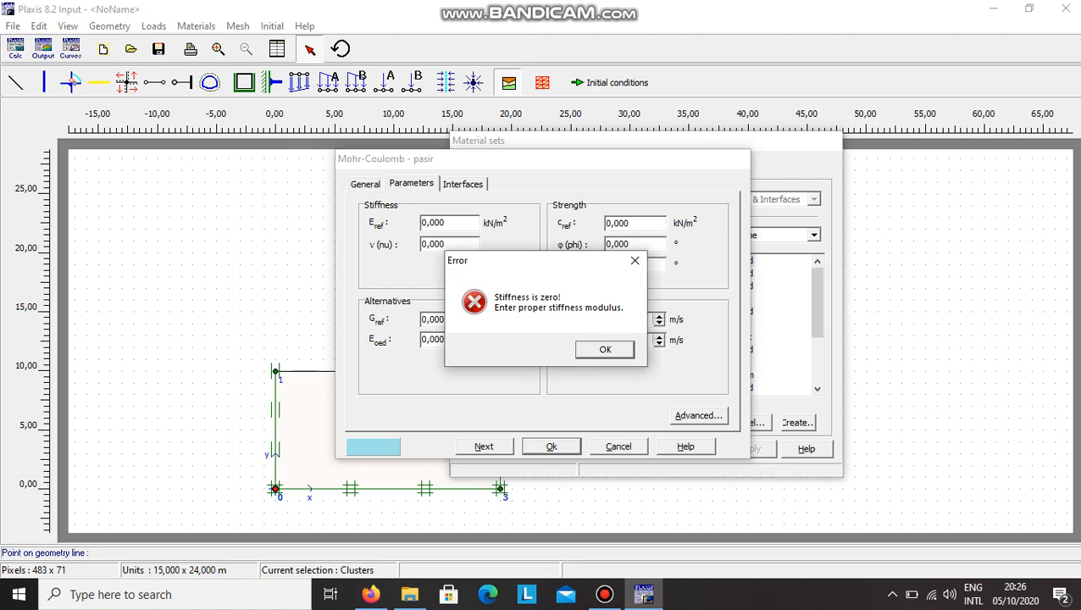
pyautogui.press('Return')
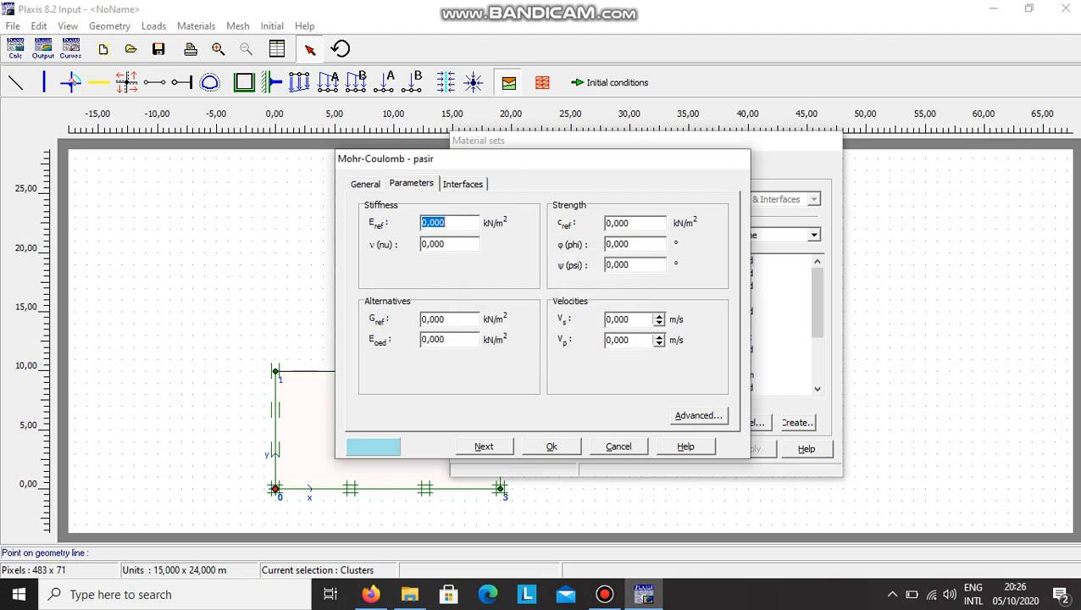
pyautogui.click(365, 184)
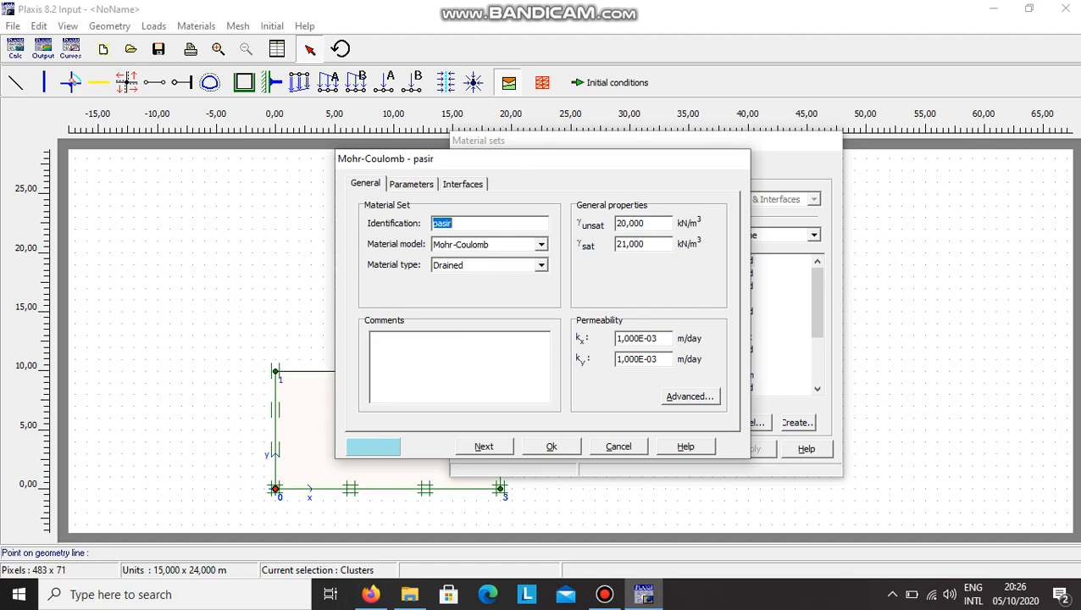
pyautogui.press('Escape')
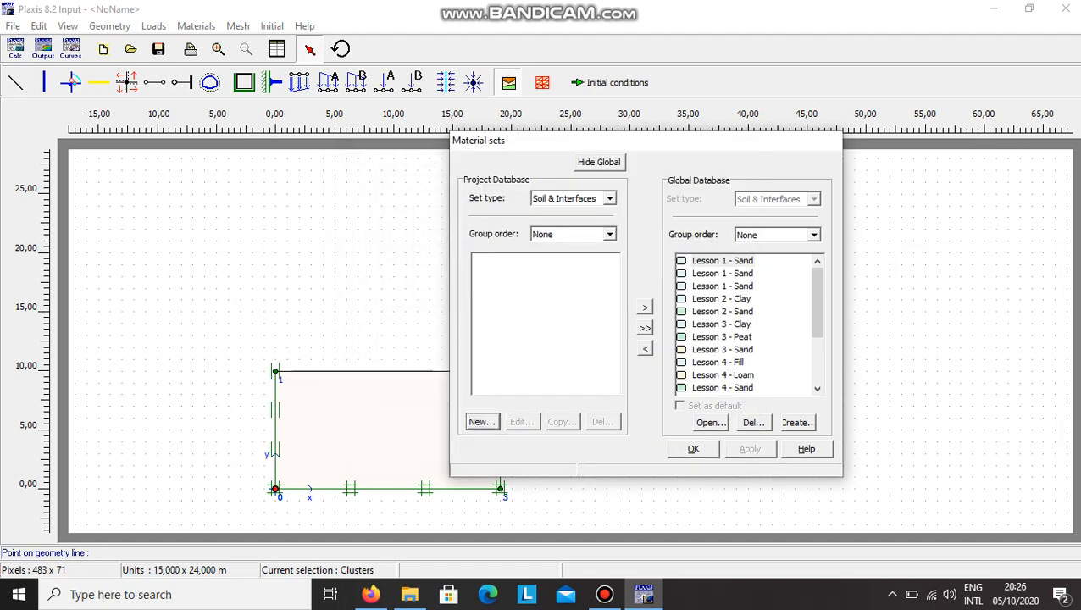
# Copy the first Lesson 1 - Sand dataset from the global database into the project and assign it to the rectangular soil cluster
pyautogui.click(723, 261)
pyautogui.moveTo(723, 261); pyautogui.dragTo(533, 322)
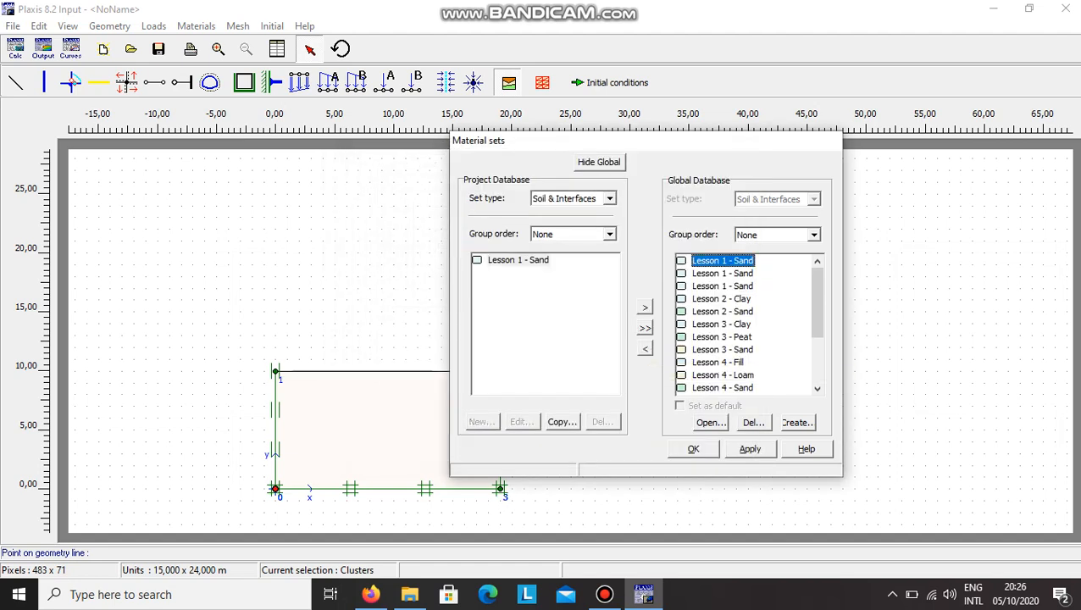
pyautogui.click(700, 441)
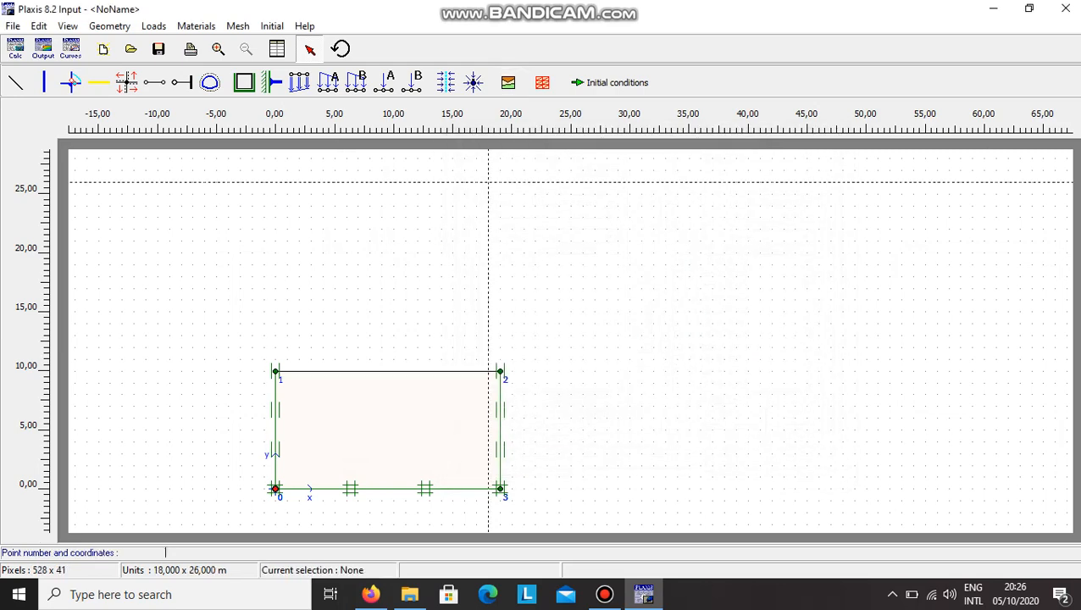
pyautogui.click(507, 82)
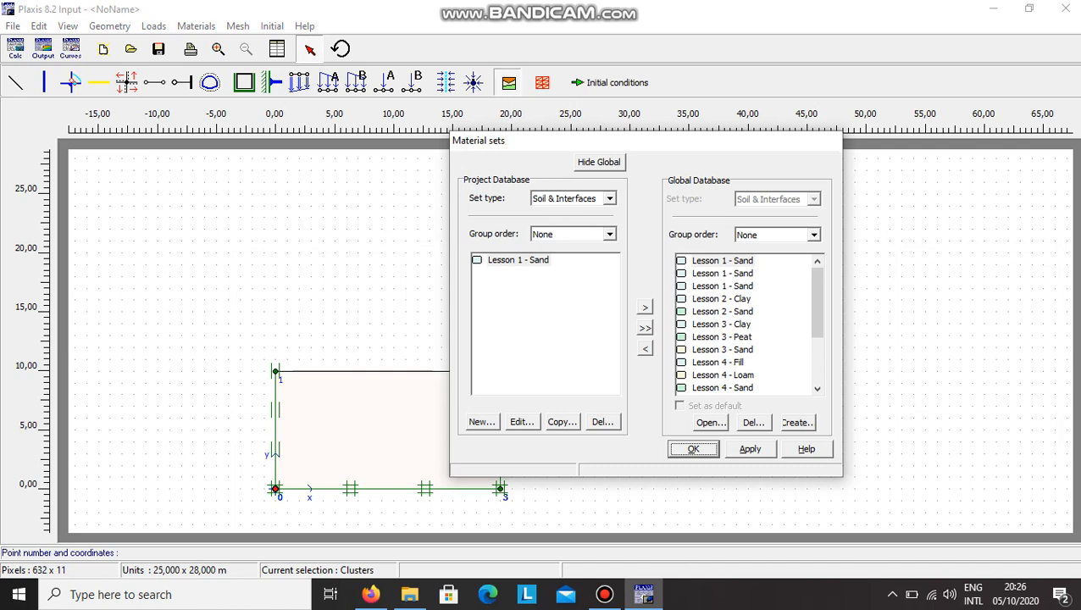
pyautogui.moveTo(518, 261); pyautogui.dragTo(396, 418)
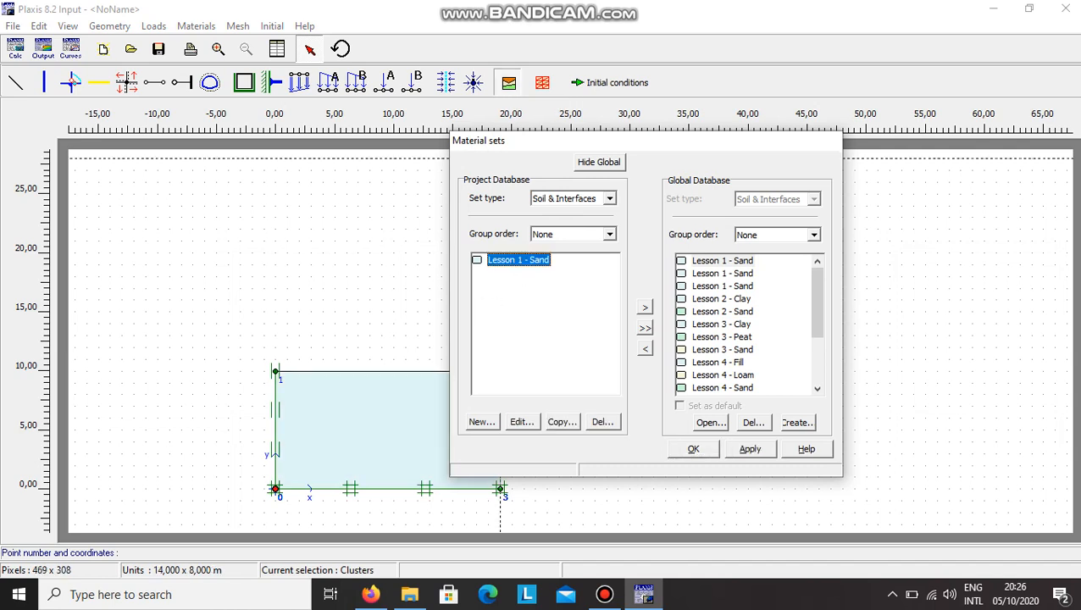
pyautogui.click(683, 447)
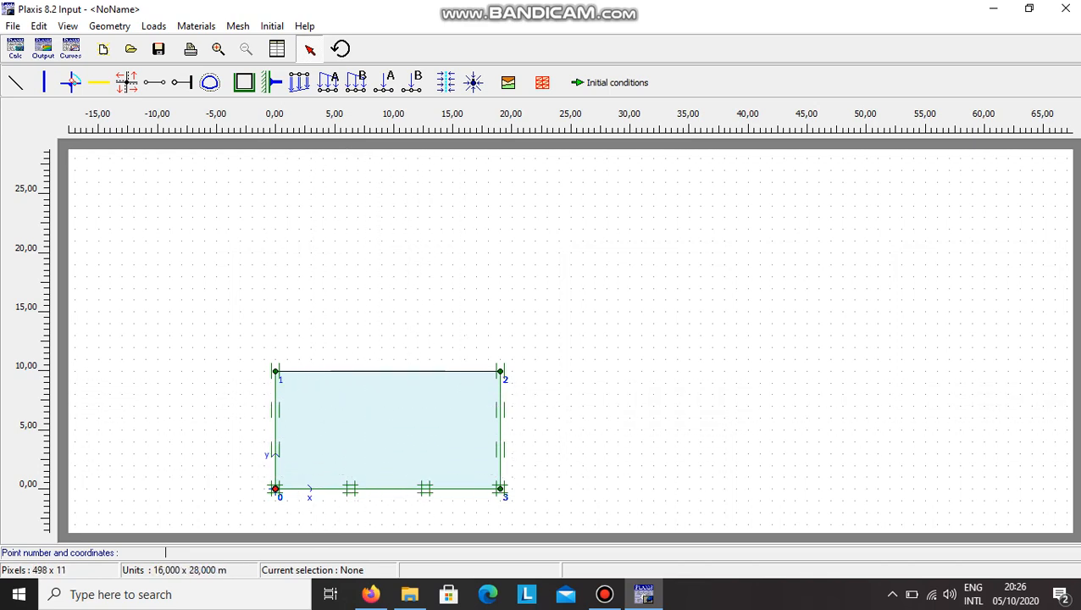
# Generate the finite element mesh, and regenerate it with the global element distribution set to Very fine
pyautogui.click(542, 82)
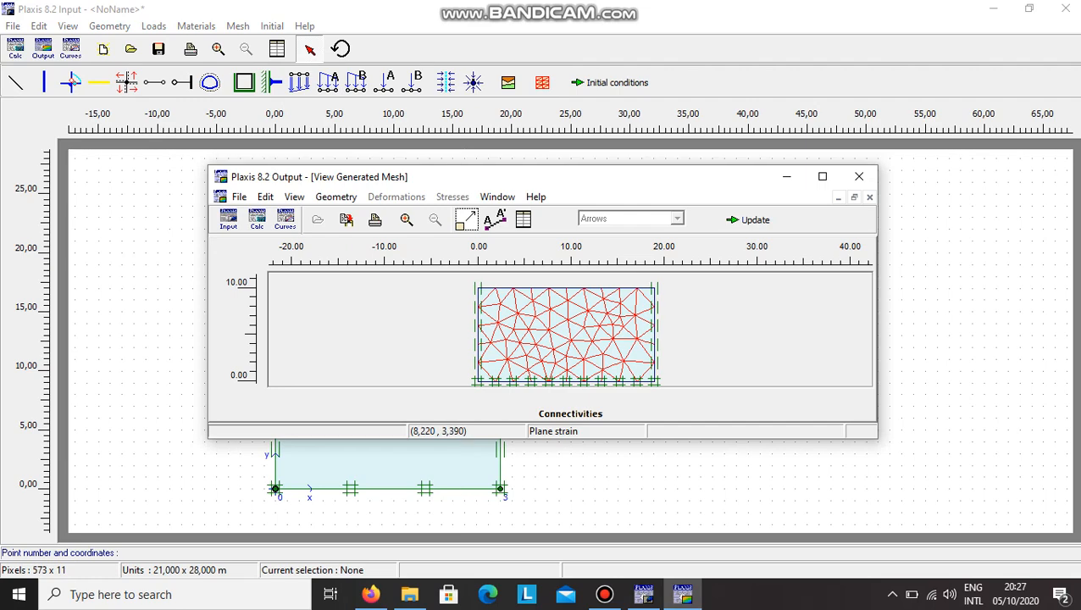
pyautogui.click(859, 176)
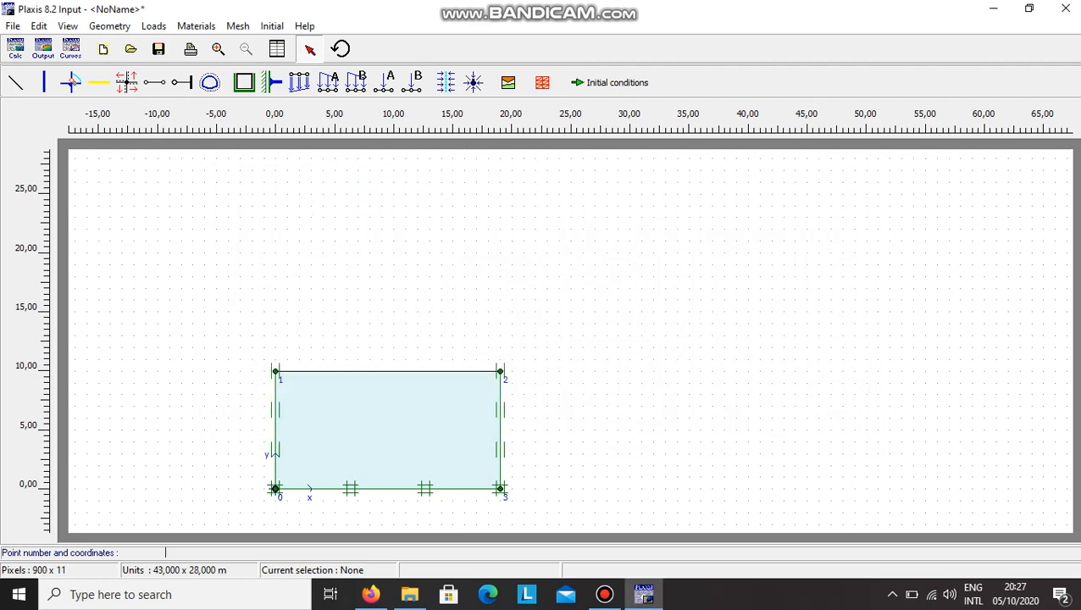
pyautogui.click(238, 25)
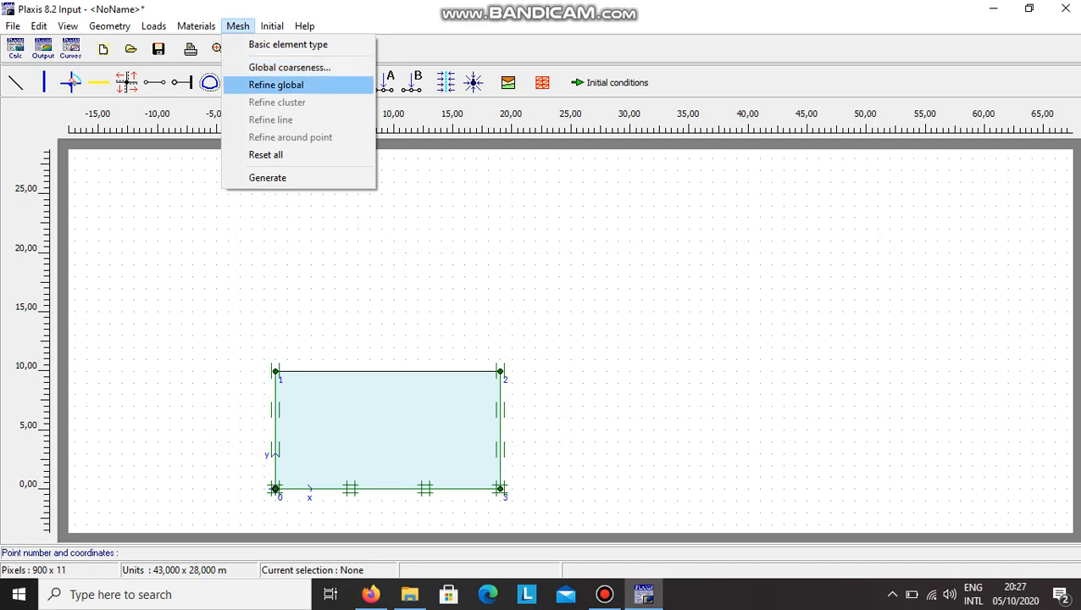
pyautogui.click(288, 68)
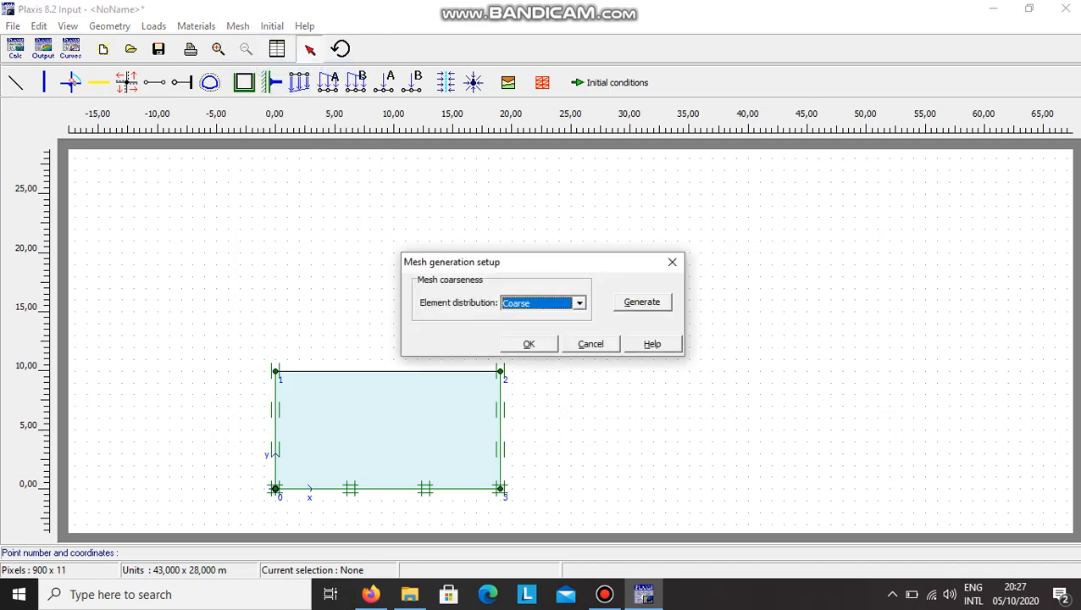
pyautogui.click(580, 303)
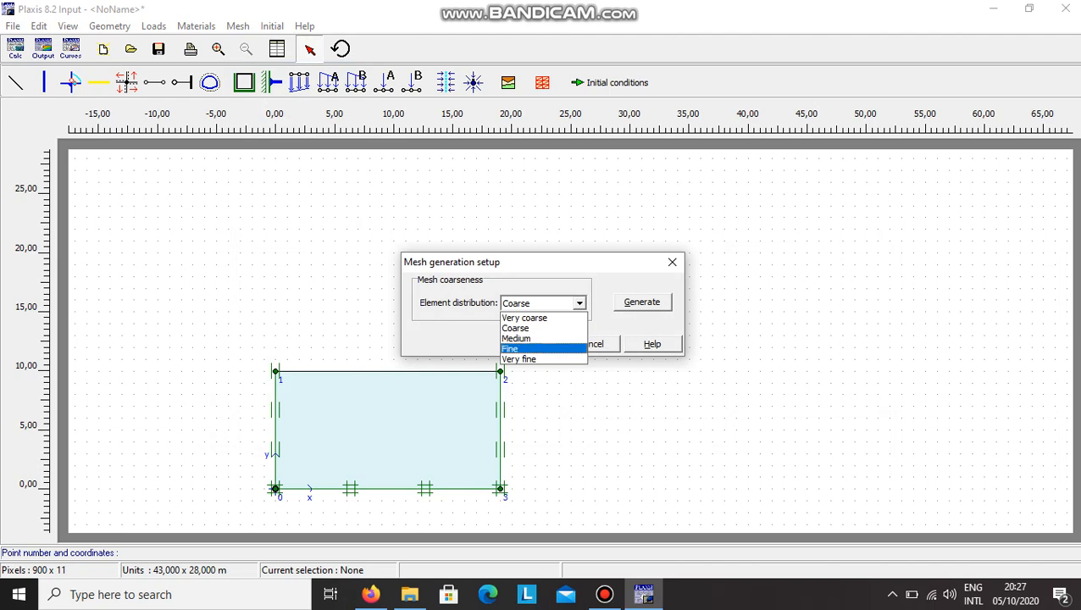
pyautogui.press('Return')
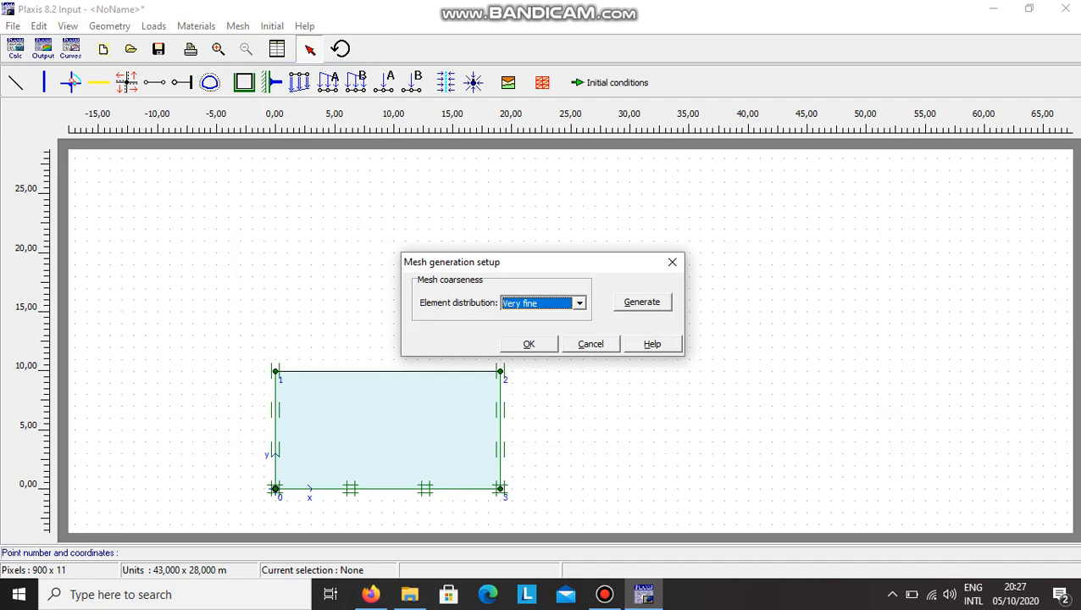
pyautogui.click(643, 302)
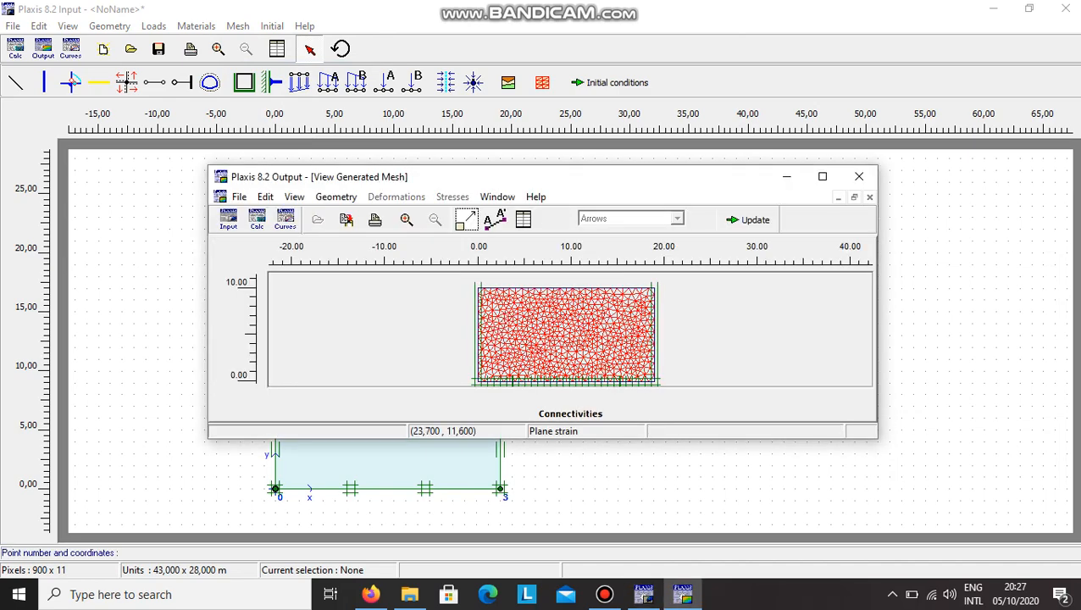
pyautogui.click(748, 219)
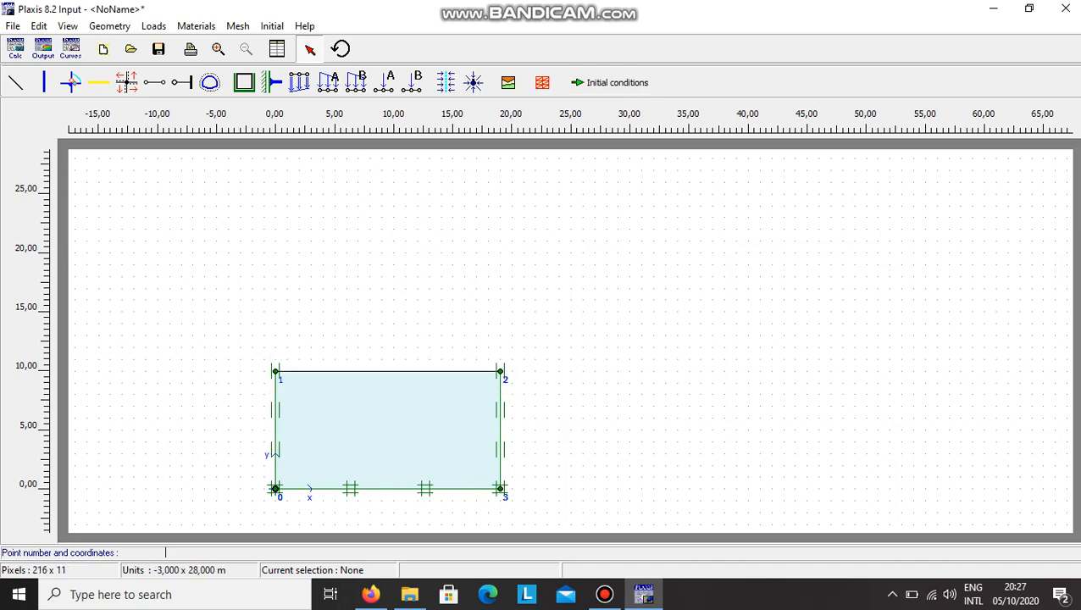
# Draw a vertical plate through the soil block from (10, 10) on the surface to (10, 0) on the base
pyautogui.click(44, 82)
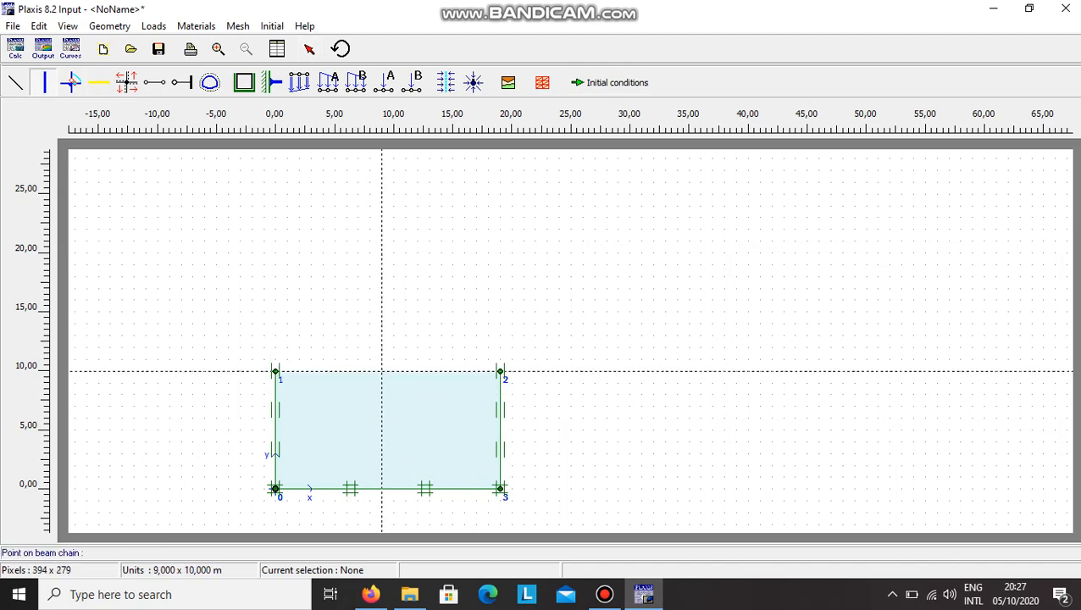
pyautogui.click(393, 370)
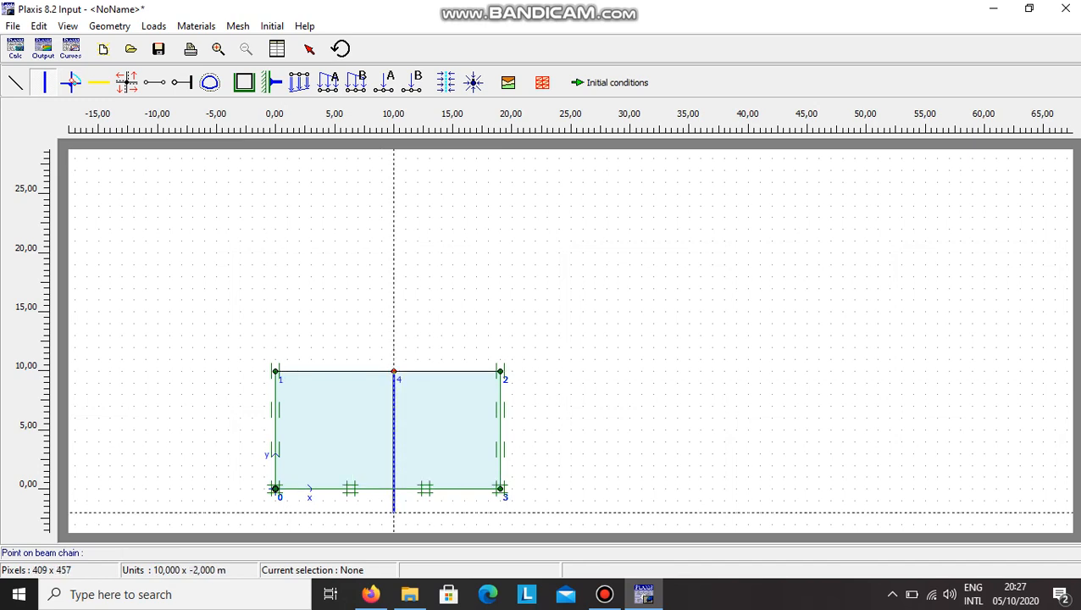
pyautogui.click(393, 489)
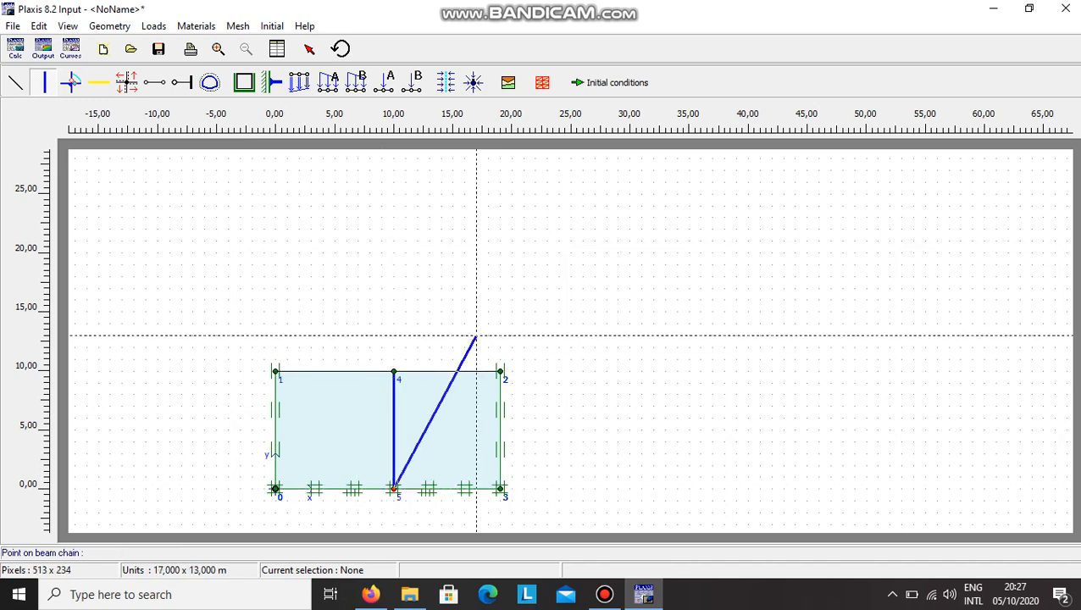
pyautogui.rightClick(476, 334)
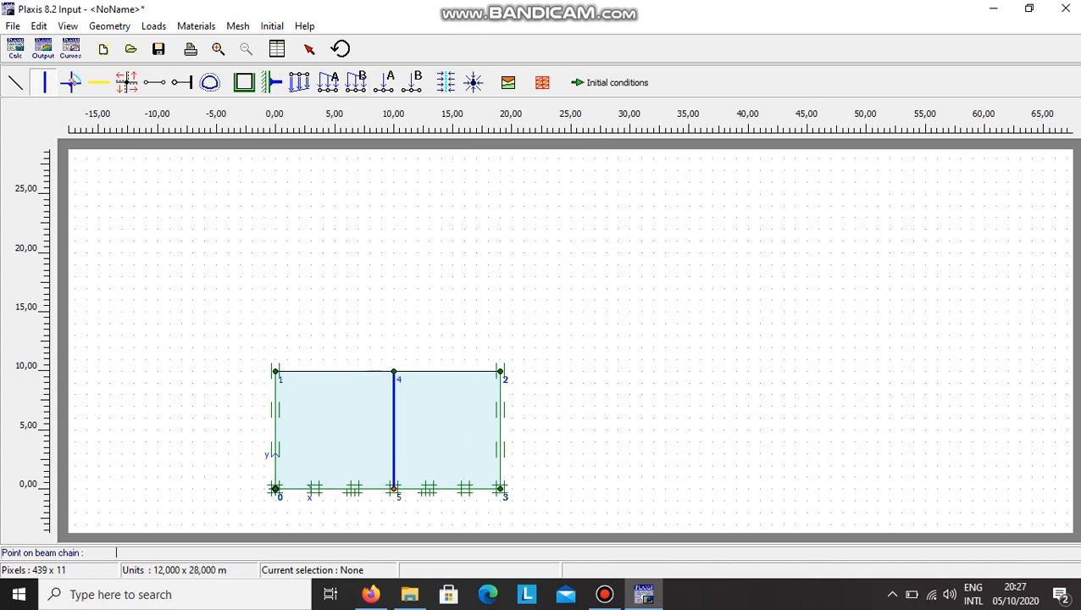
# Copy the Lesson 2 - Diaphragm wall plate dataset from the global database into the project and assign it to the vertical plate
pyautogui.click(508, 82)
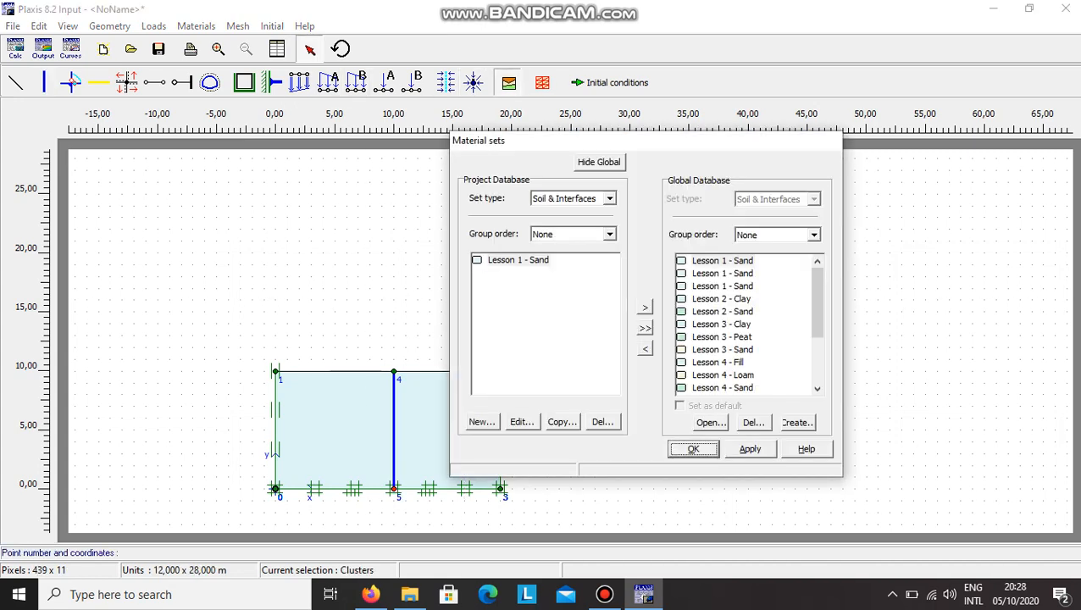
pyautogui.click(609, 198)
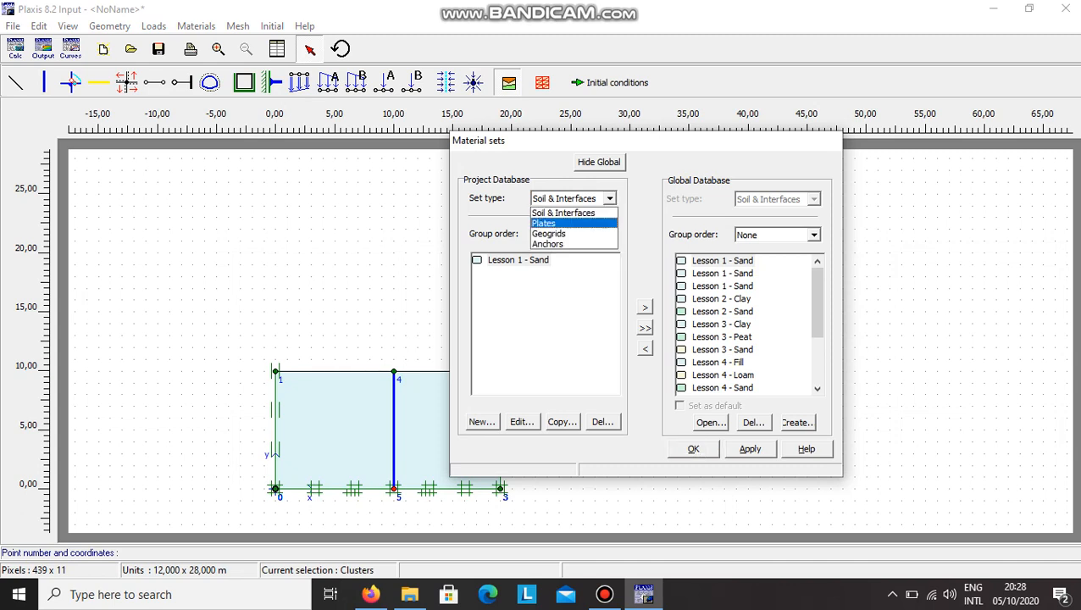
pyautogui.click(545, 224)
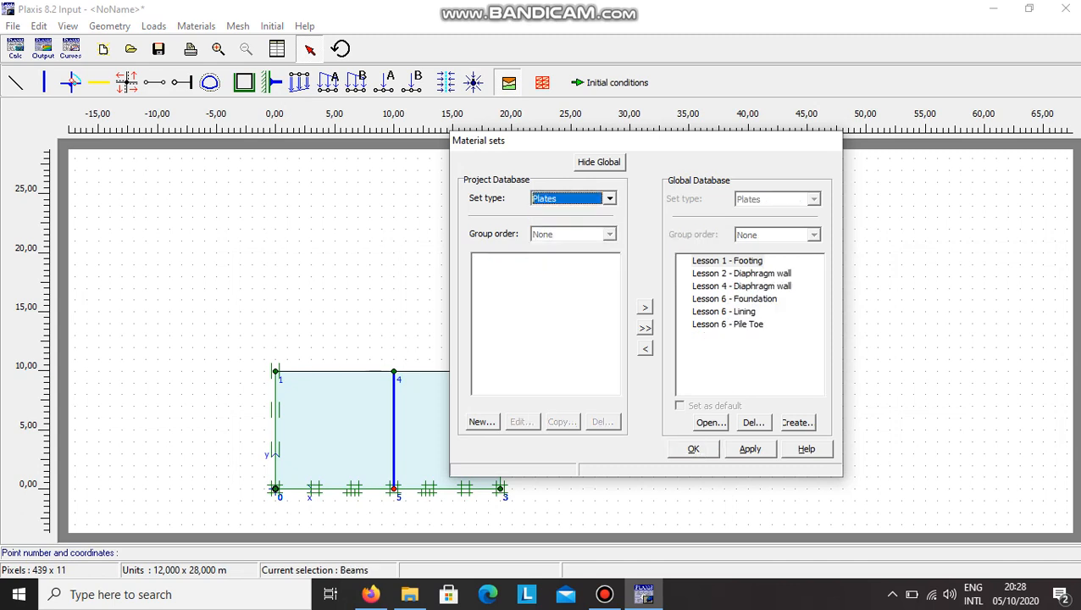
pyautogui.click(727, 261)
pyautogui.click(741, 273)
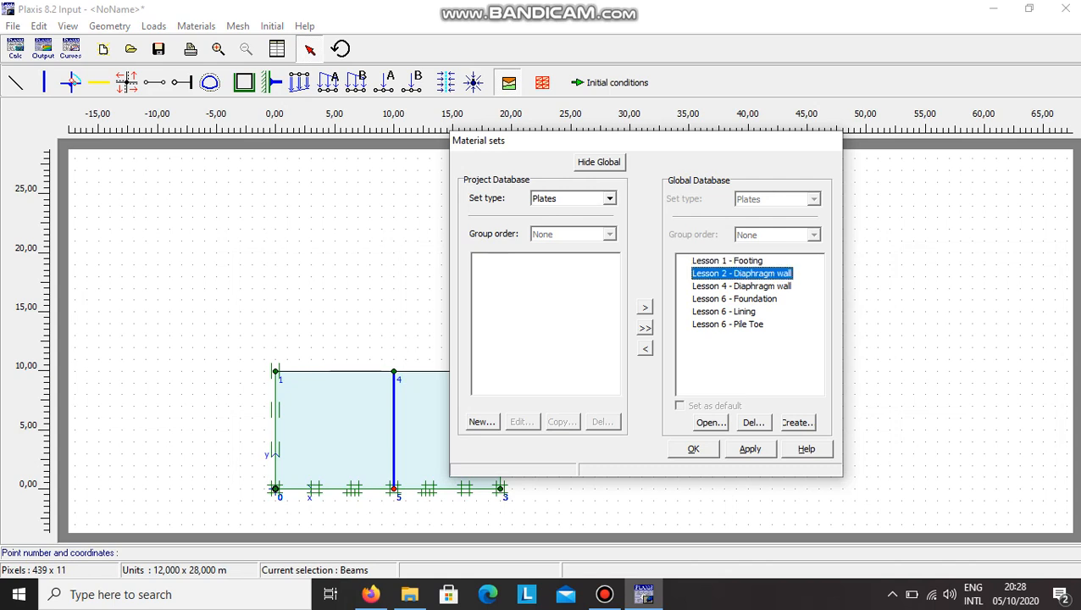
pyautogui.click(645, 348)
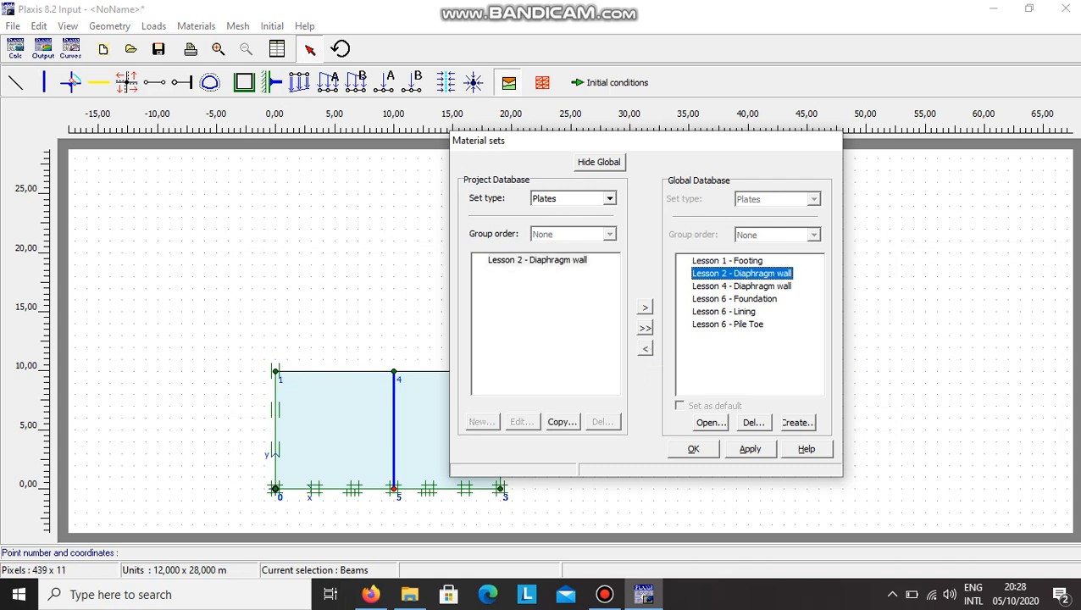
pyautogui.click(543, 260)
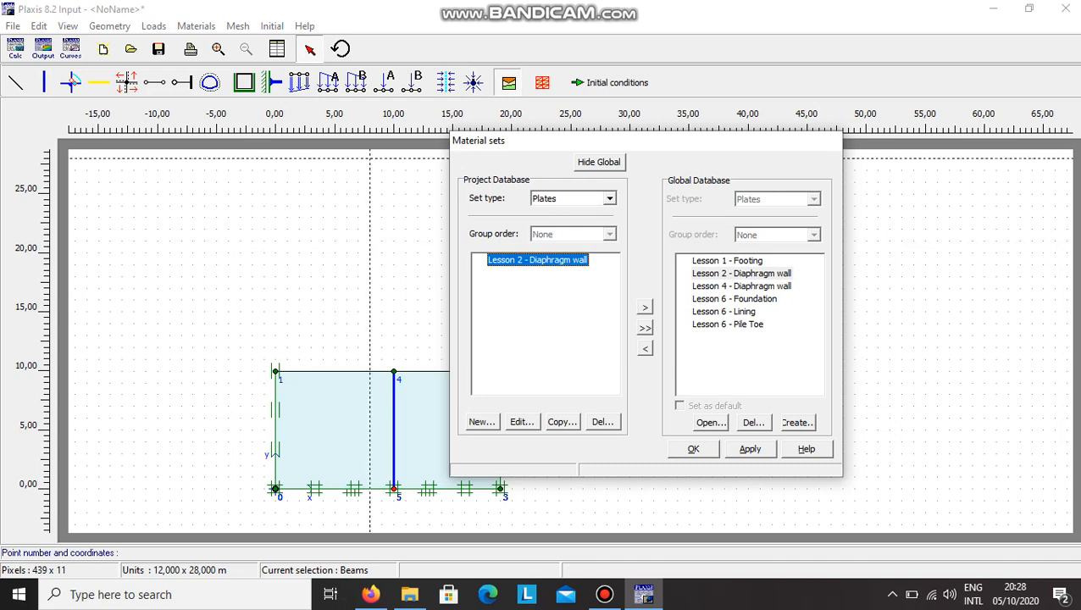
pyautogui.moveTo(538, 260); pyautogui.dragTo(393, 415)
pyautogui.click(693, 449)
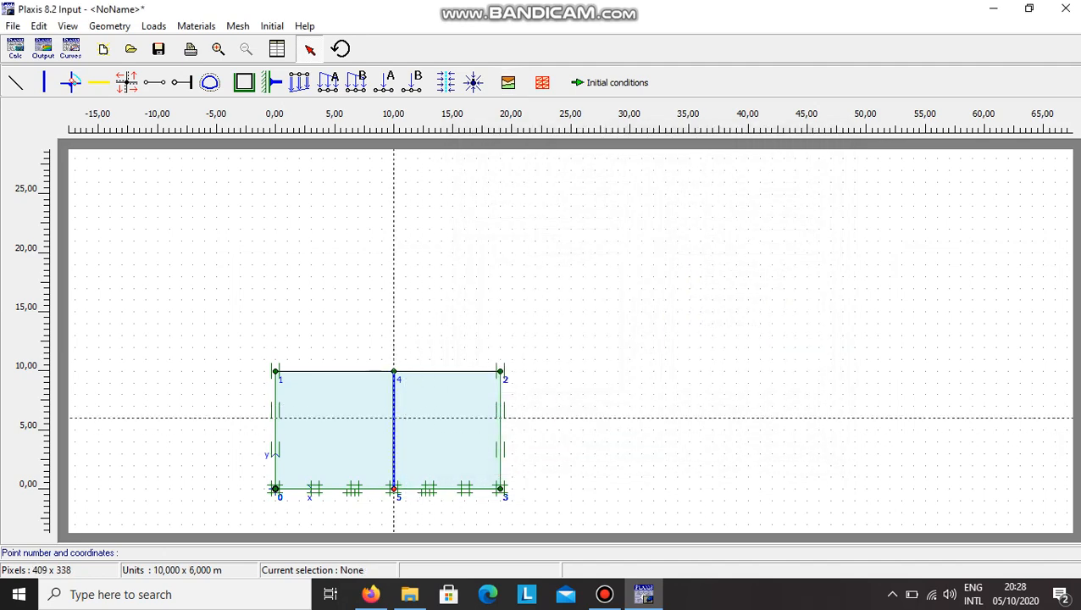
# Check which material set is assigned to the vertical plate
pyautogui.doubleClick(394, 415)
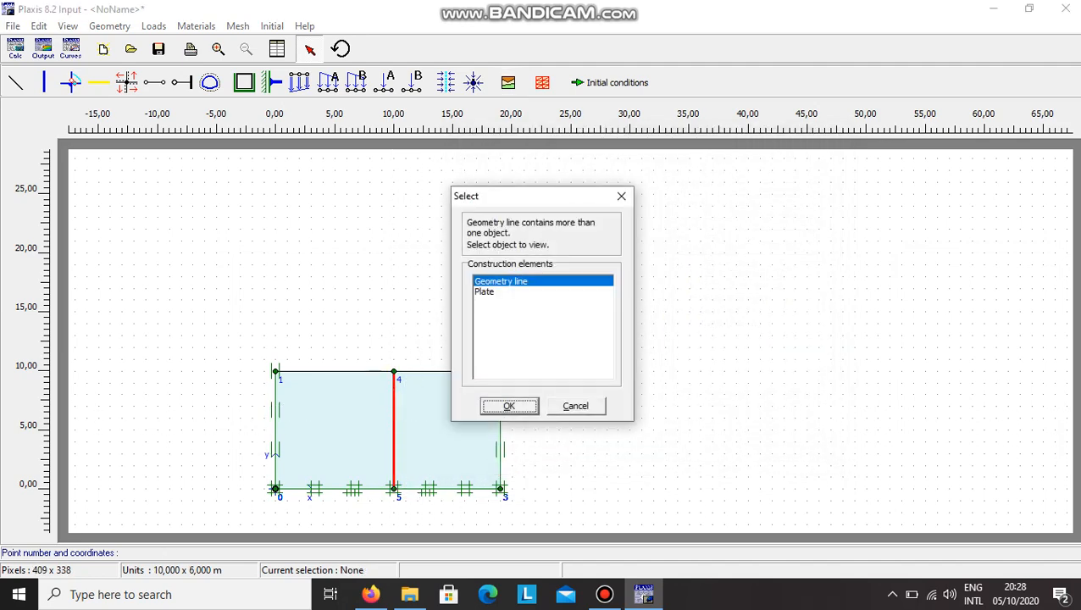
pyautogui.click(485, 292)
pyautogui.click(508, 406)
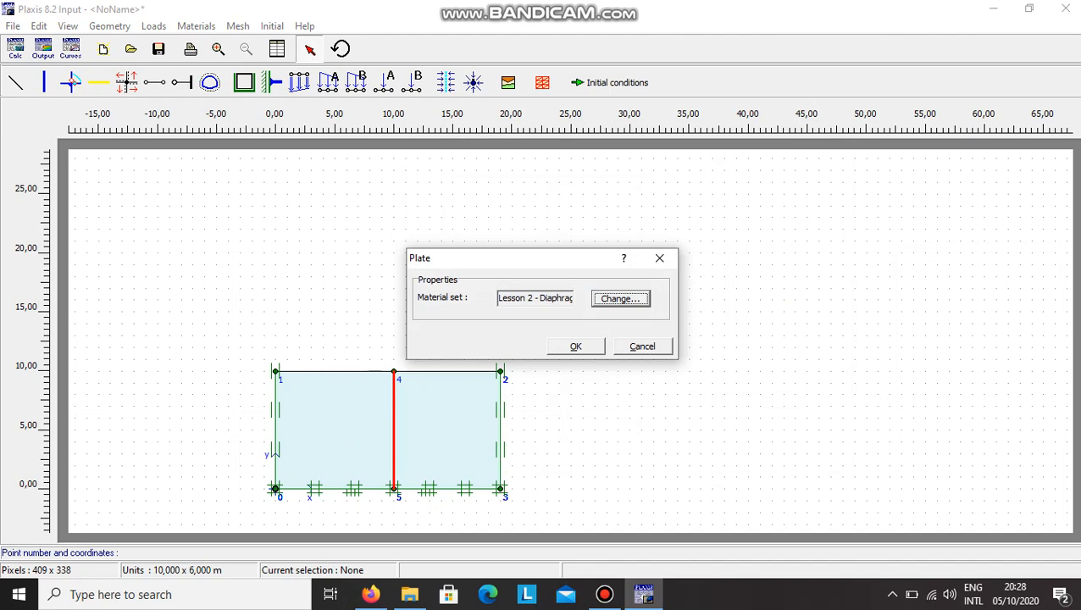
pyautogui.click(576, 346)
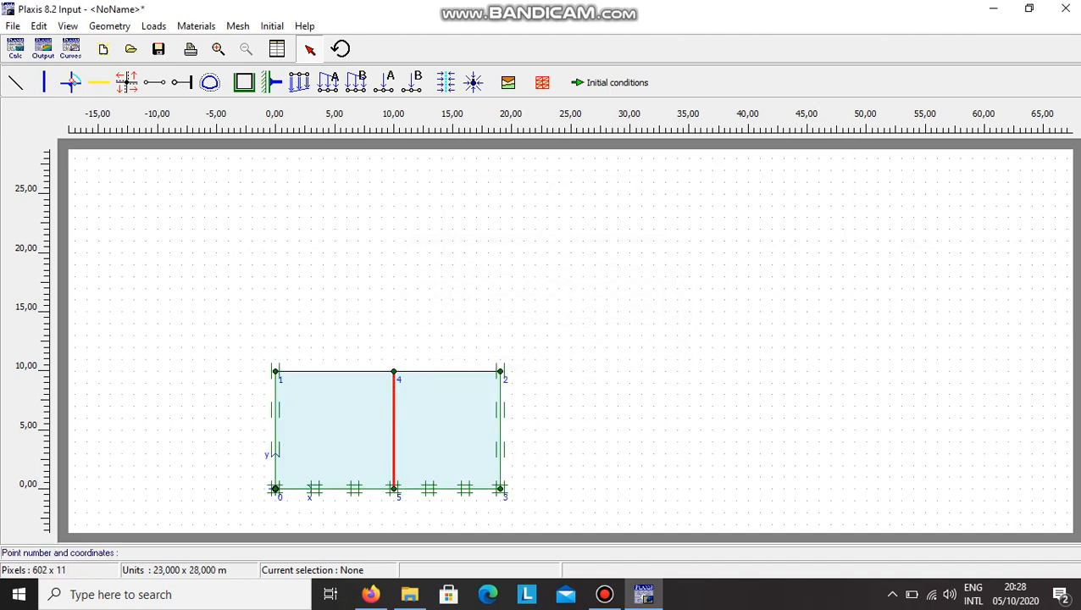
# Try to proceed to defining the initial conditions
pyautogui.click(610, 82)
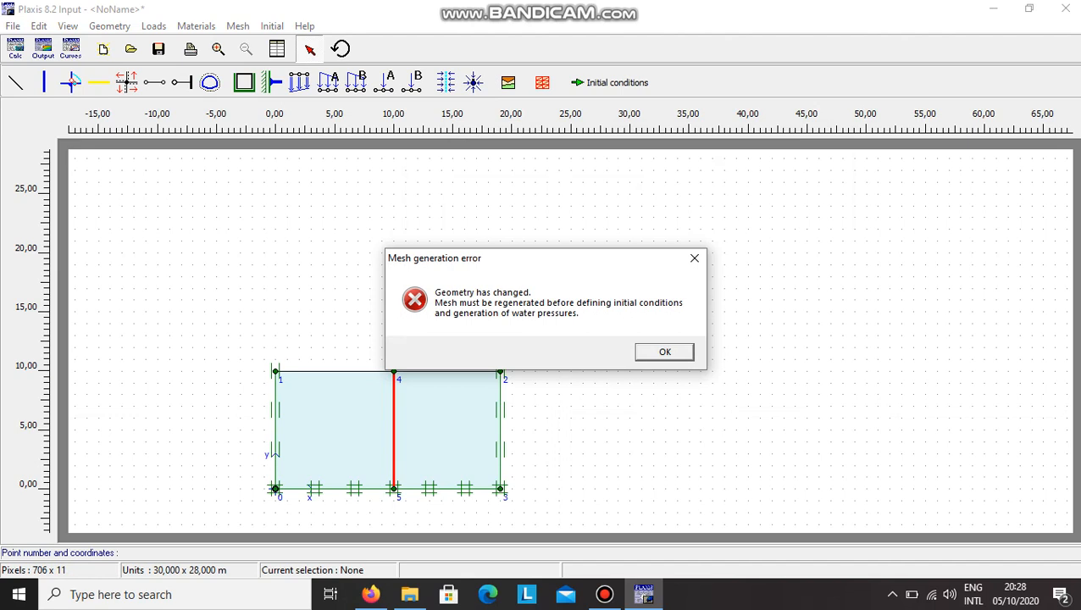
pyautogui.click(669, 351)
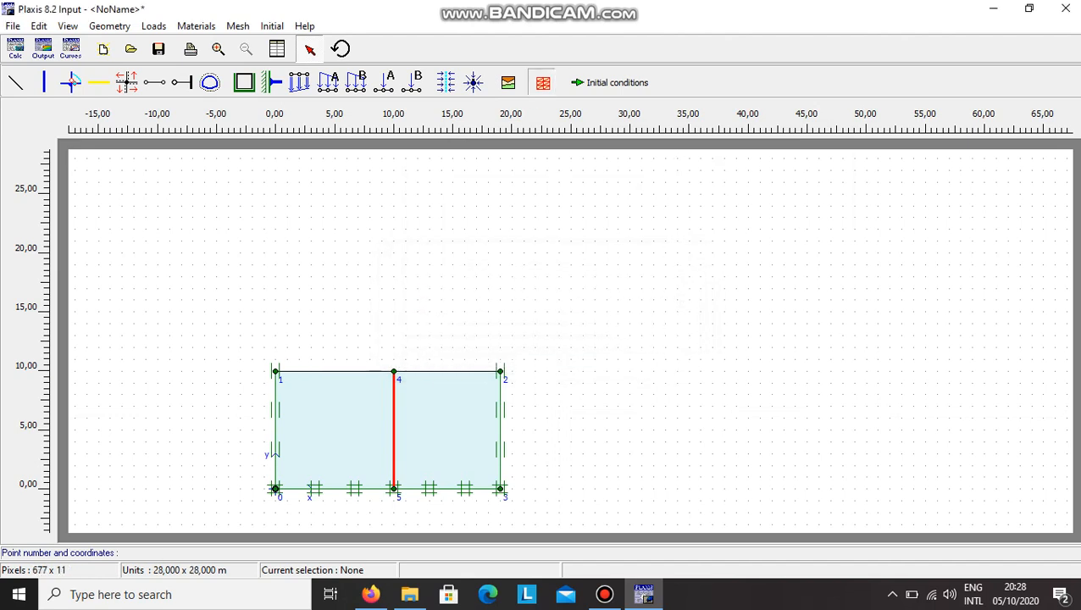
# Generate and accept the finite element mesh, and proceed to the initial conditions with a water weight of 10 kN/m³
pyautogui.click(542, 82)
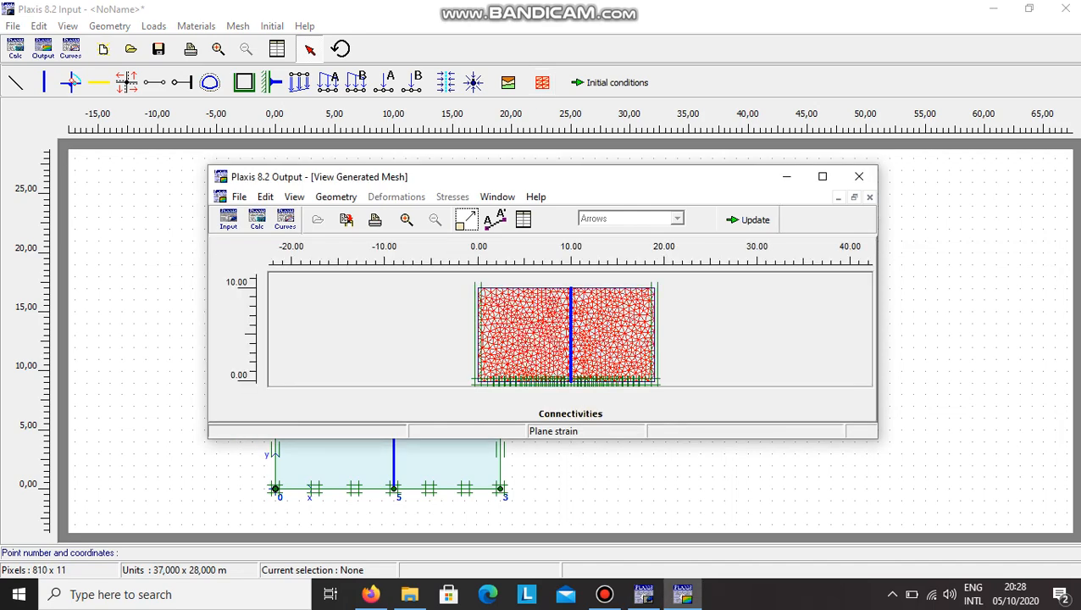
pyautogui.click(748, 219)
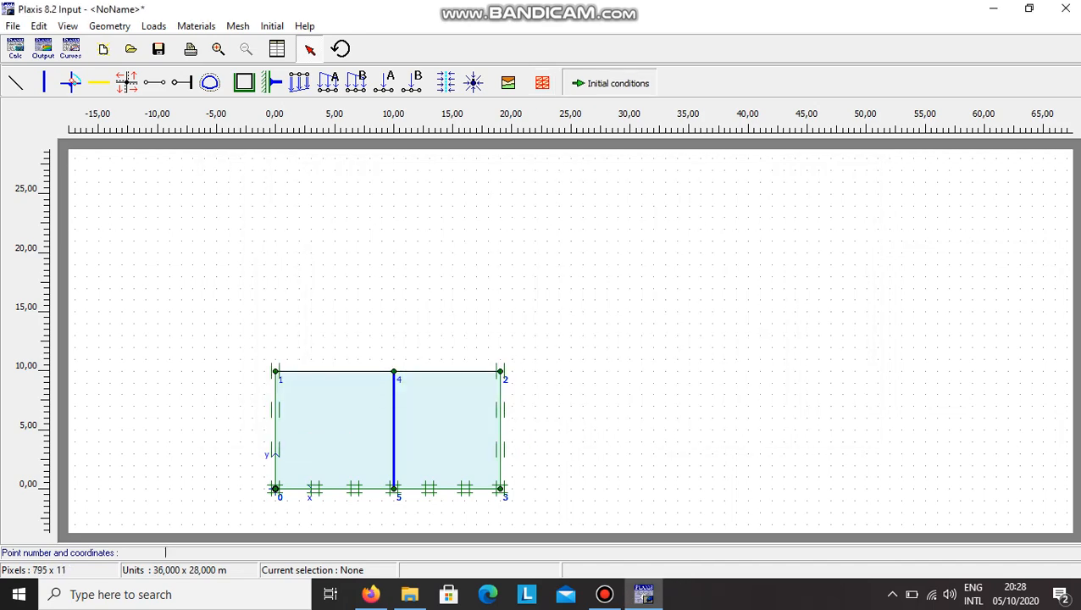
pyautogui.click(610, 83)
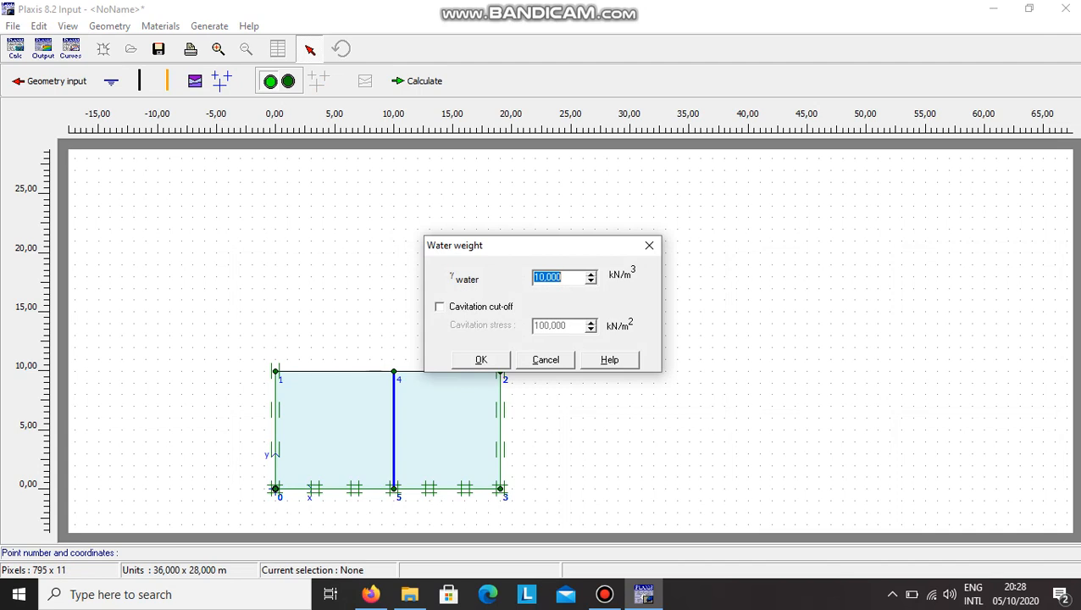
pyautogui.moveTo(534, 246); pyautogui.dragTo(641, 171)
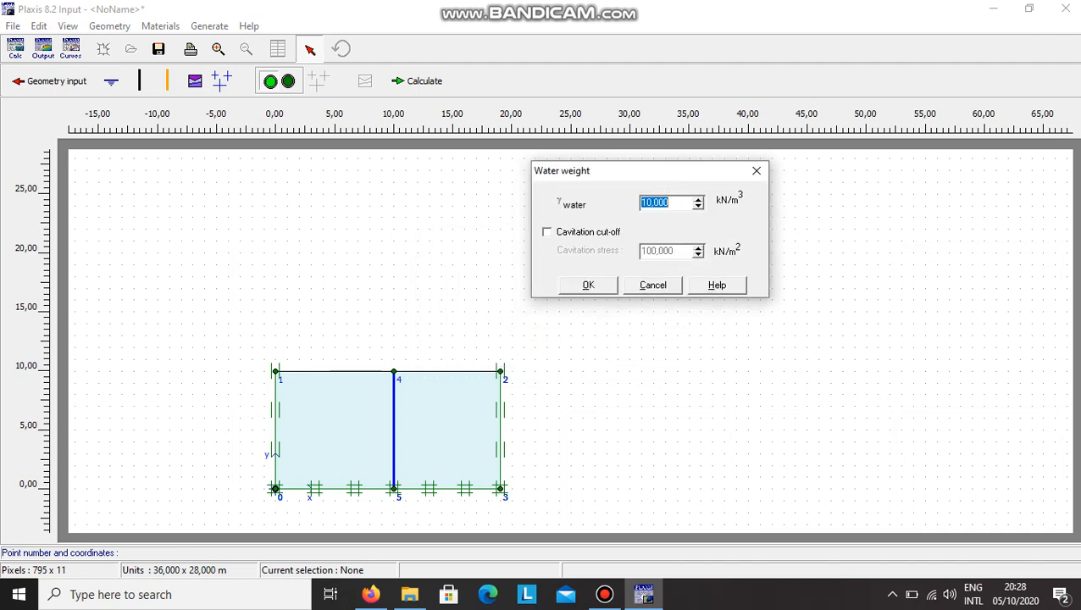
pyautogui.press('Return')
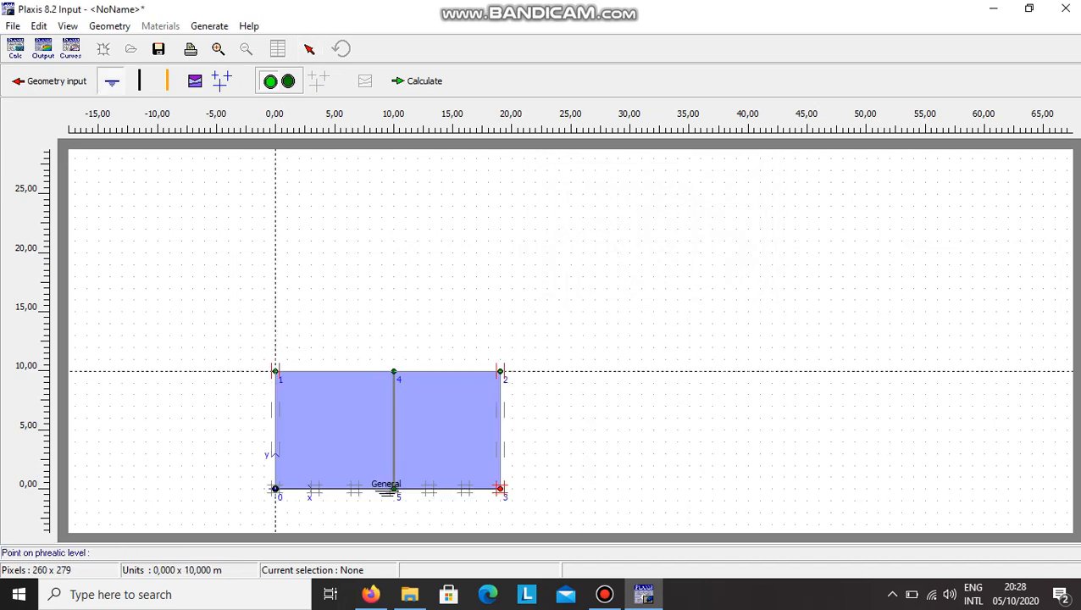
# Draw a horizontal general phreatic level across the soil block from (0, 8) to (19, 8)
pyautogui.click(274, 394)
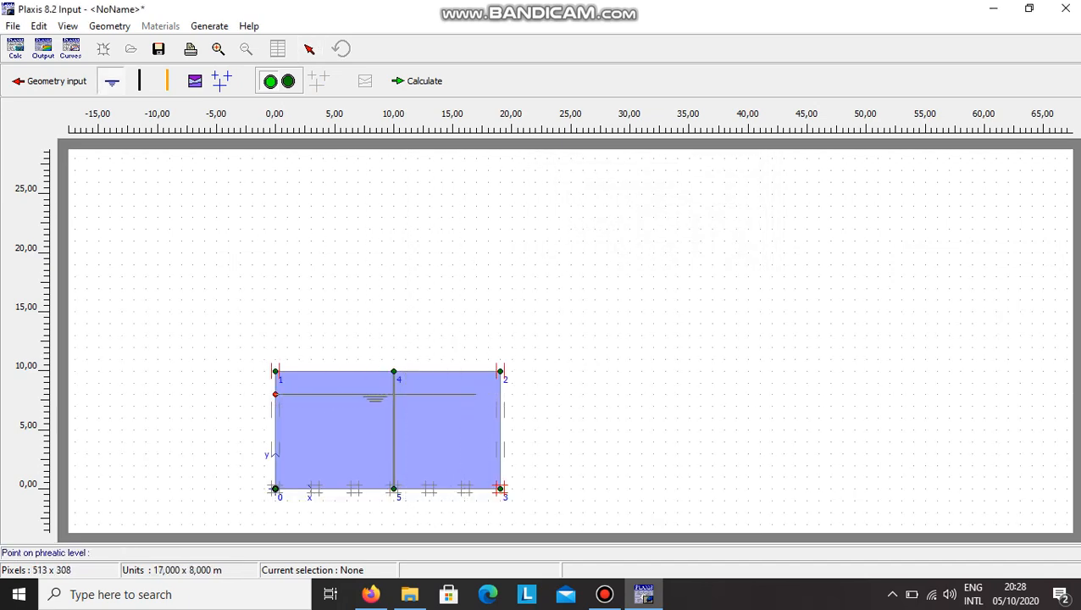
pyautogui.click(500, 393)
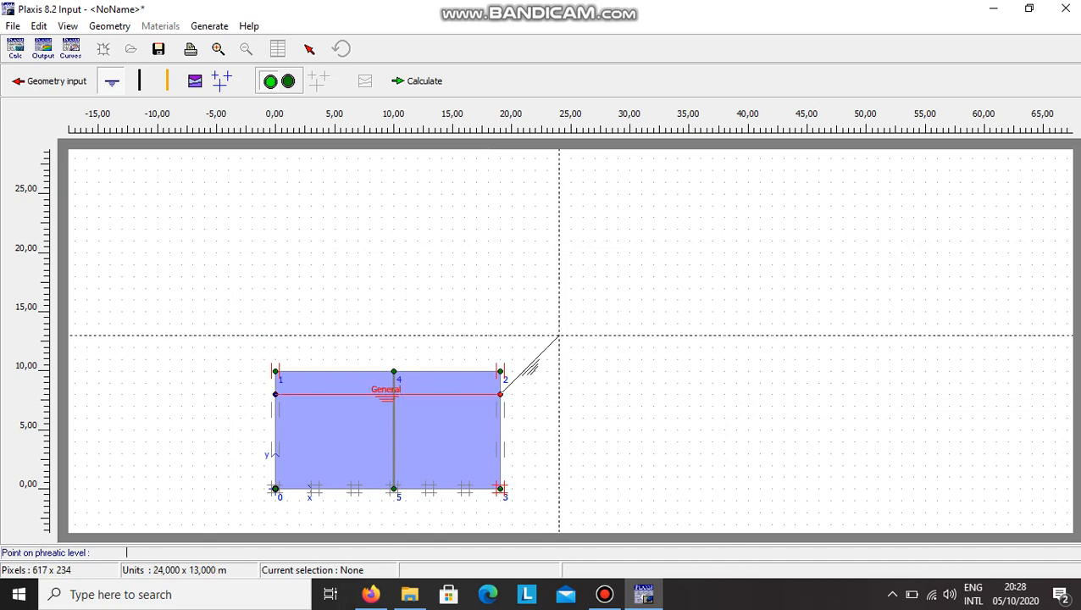
pyautogui.rightClick(560, 338)
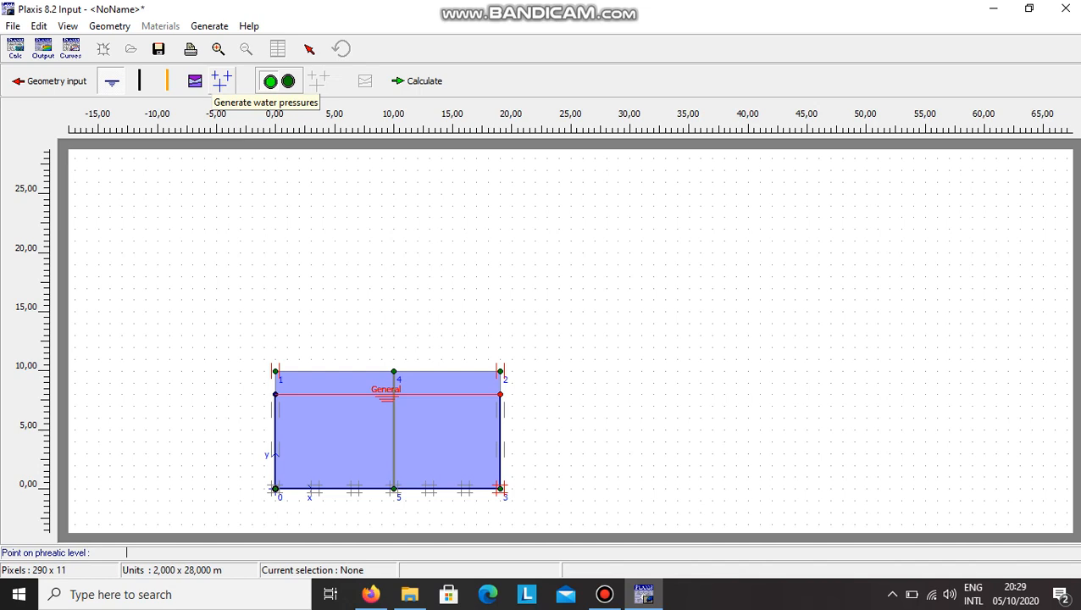
# Generate the initial water pressures from the phreatic level and accept the pore pressure result
pyautogui.click(222, 80)
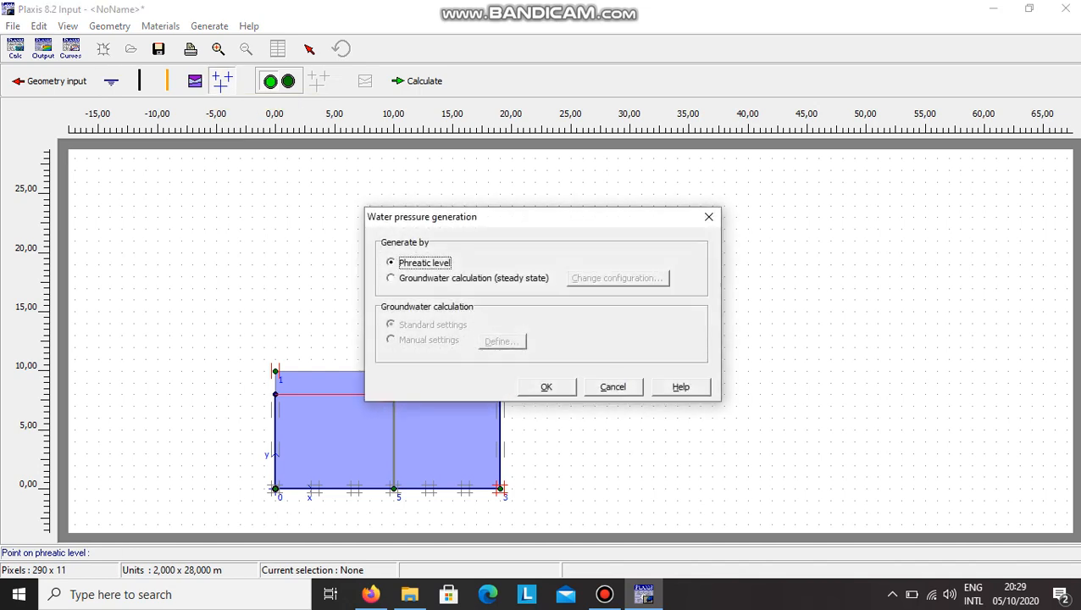
pyautogui.click(547, 387)
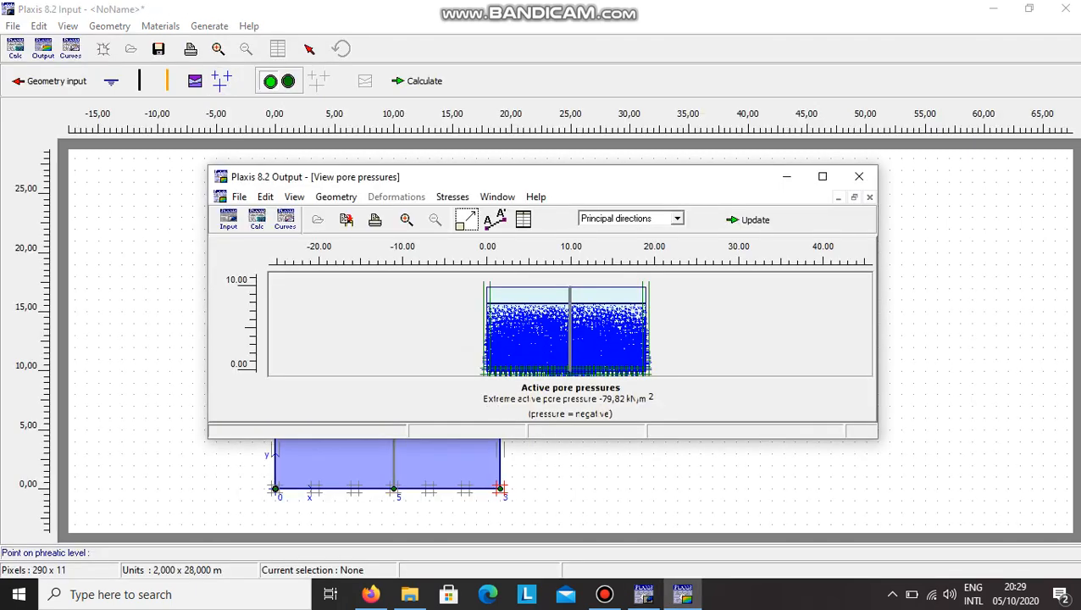
pyautogui.click(748, 221)
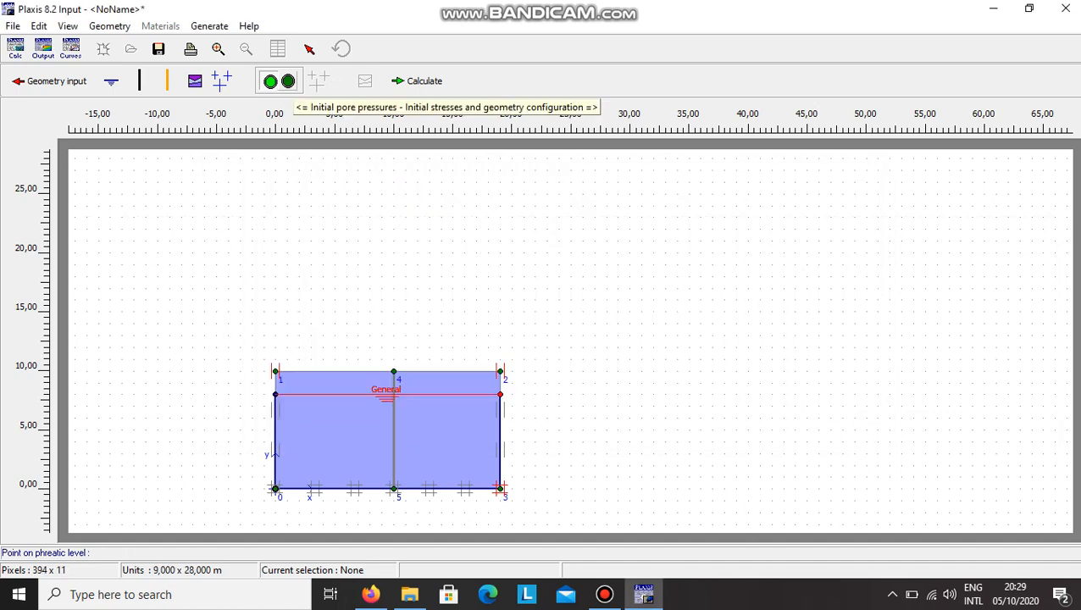
# Switch to the initial stresses and geometry configuration and generate the initial stresses by the K0-procedure with ΣM-weight 1 and K0 0.485
pyautogui.click(288, 82)
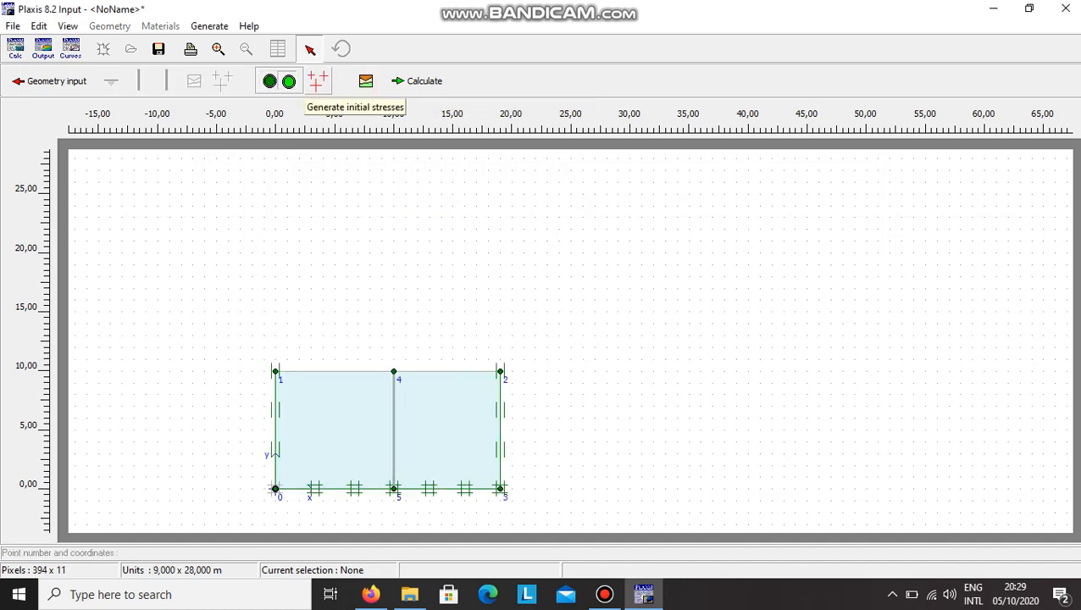
pyautogui.click(317, 80)
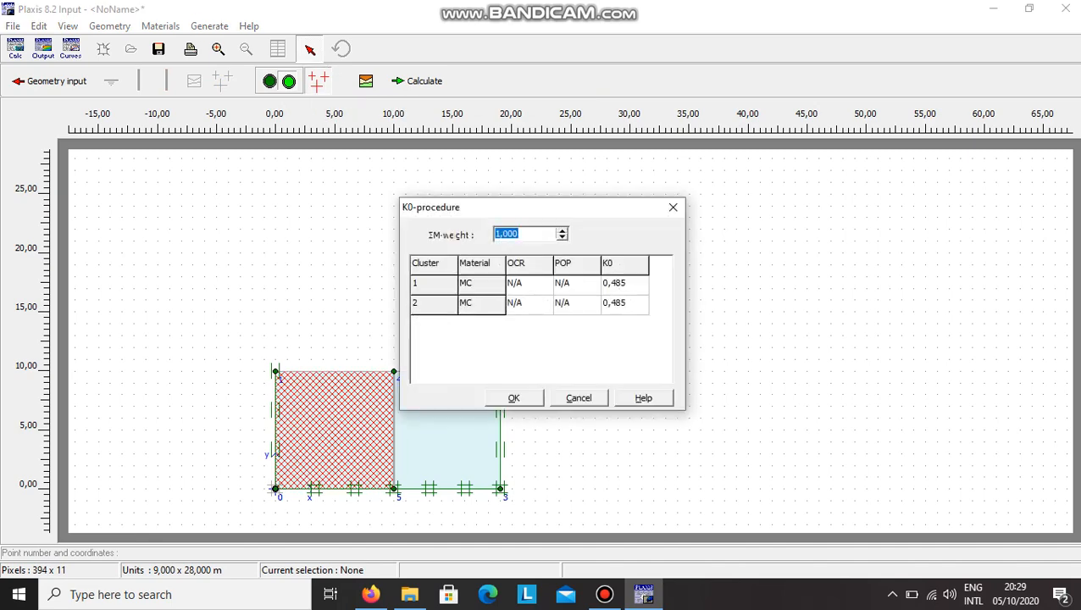
pyautogui.click(515, 399)
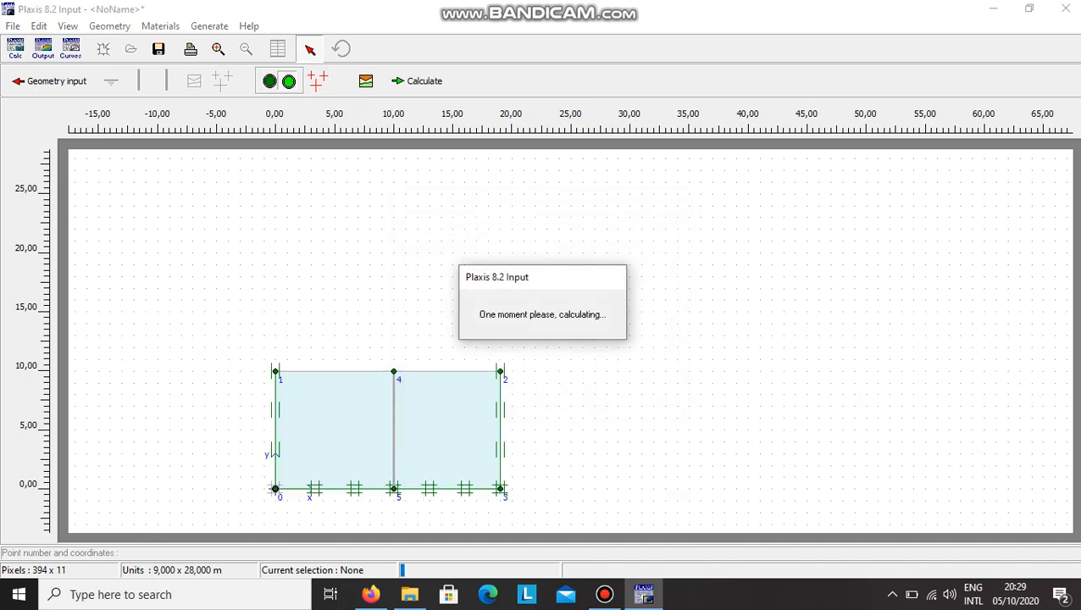